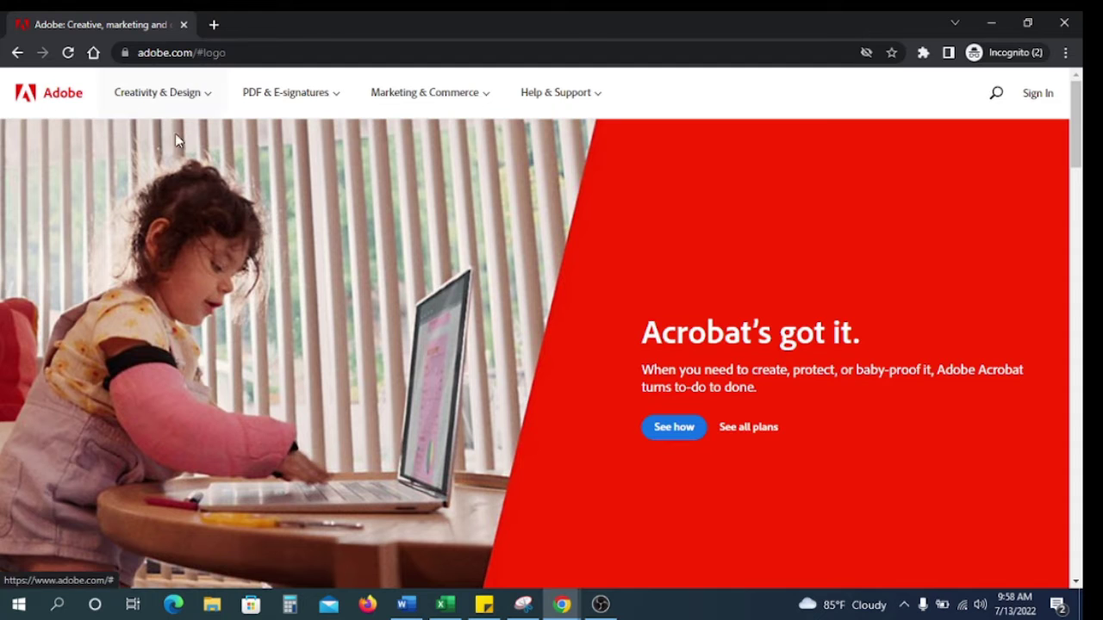
Step: Look through the Adobe home page, from the Acrobat banner and product promotions down to the footer links
scroll(793, 229, down, 5)
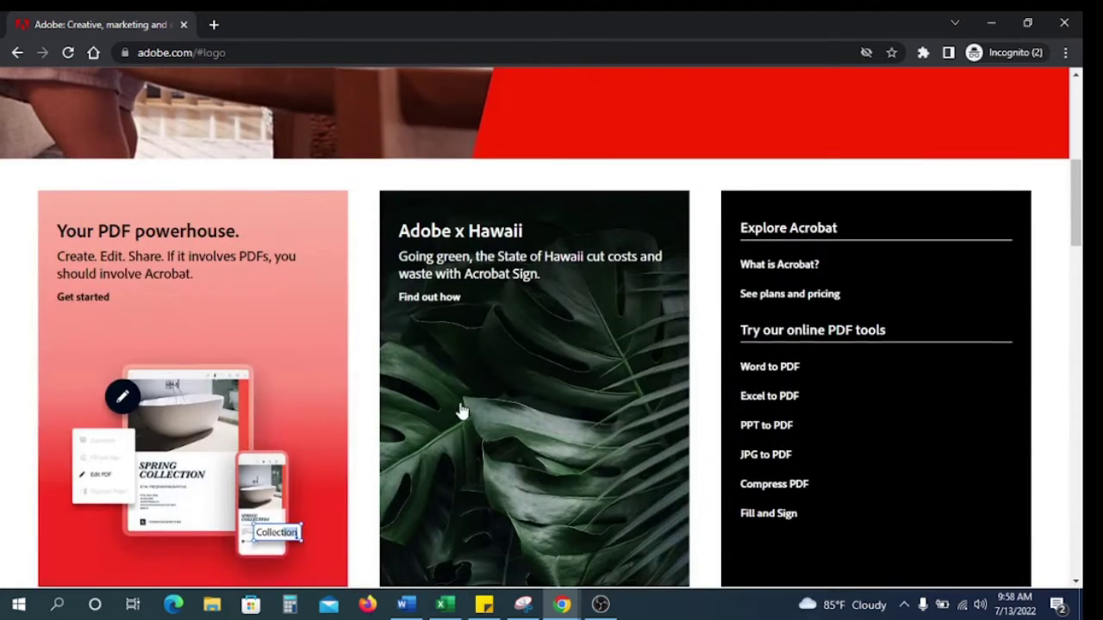
scroll(462, 411, down, 1)
scroll(611, 387, down, 6)
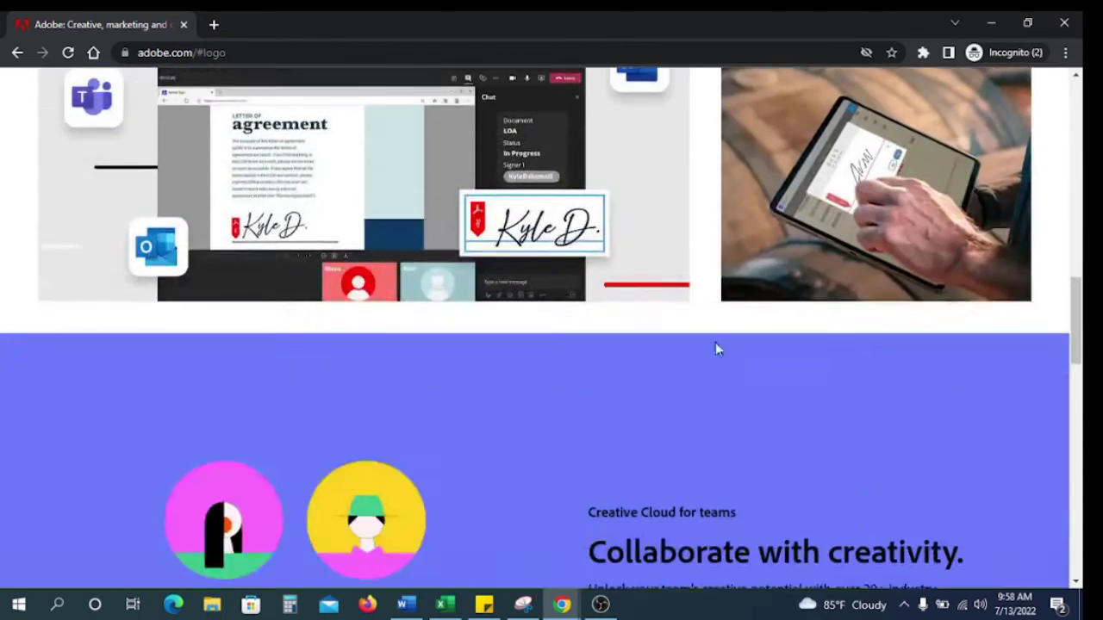
scroll(542, 371, down, 10)
scroll(542, 371, up, 3)
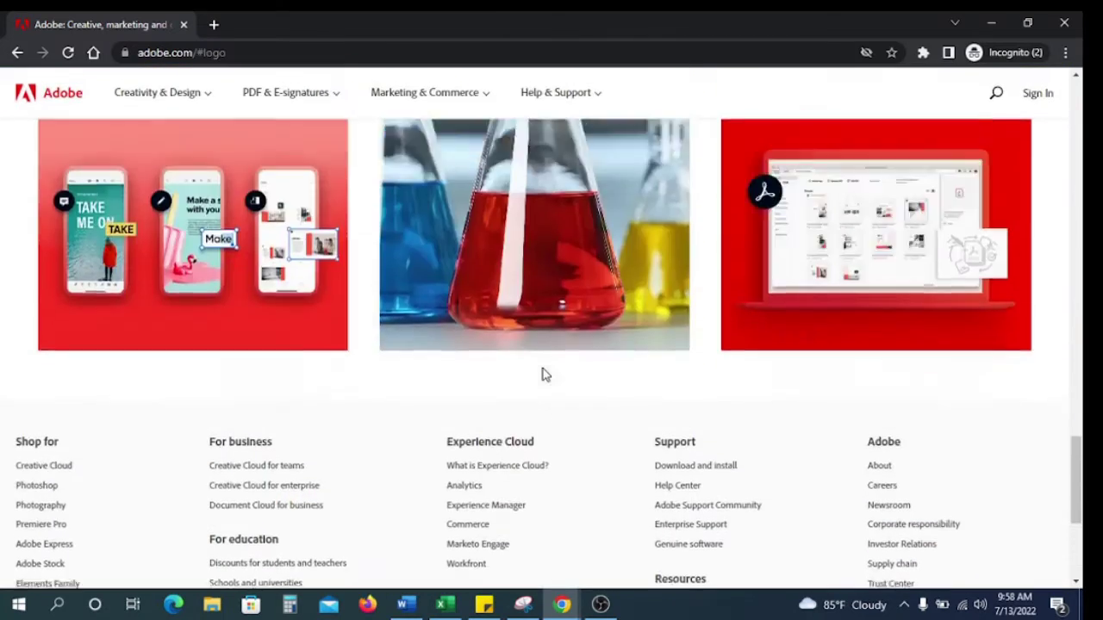
scroll(543, 374, up, 18)
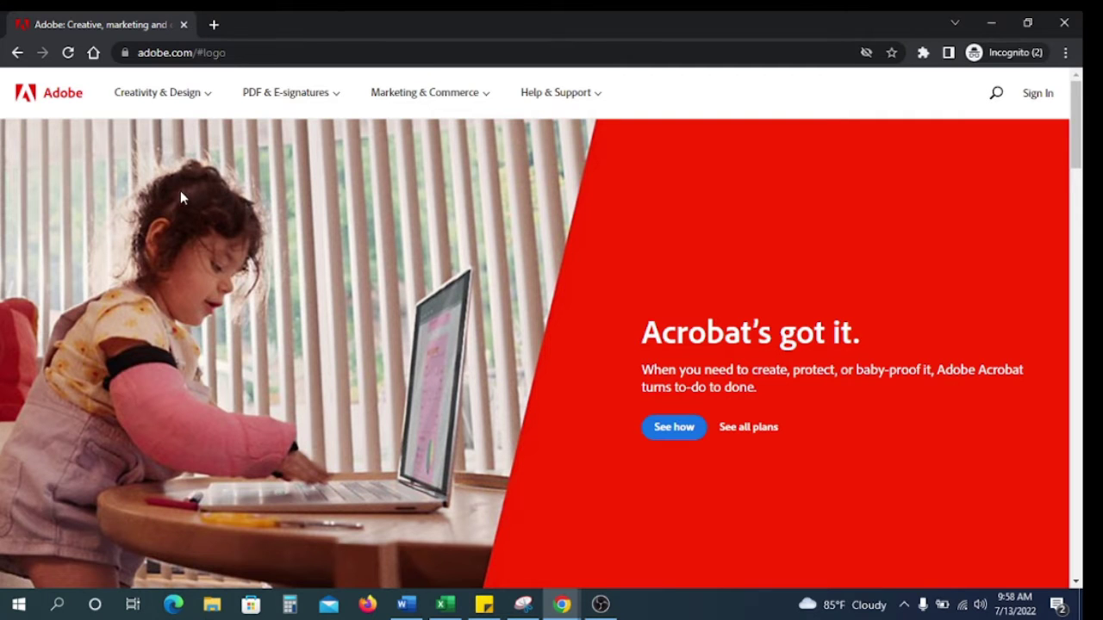
scroll(518, 246, down, 5)
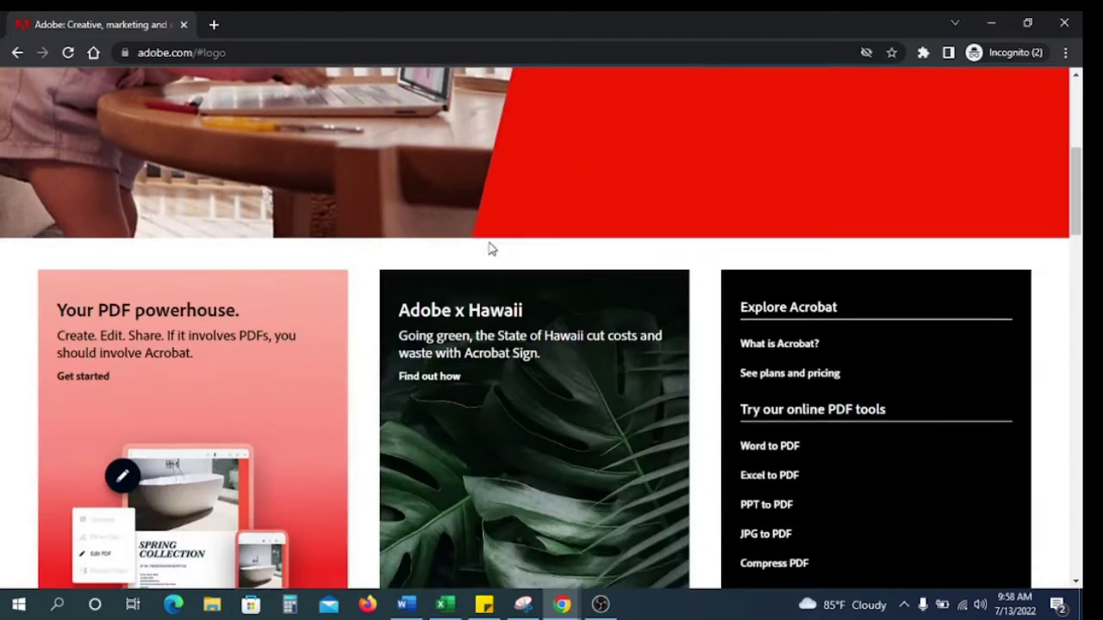
scroll(491, 249, down, 15)
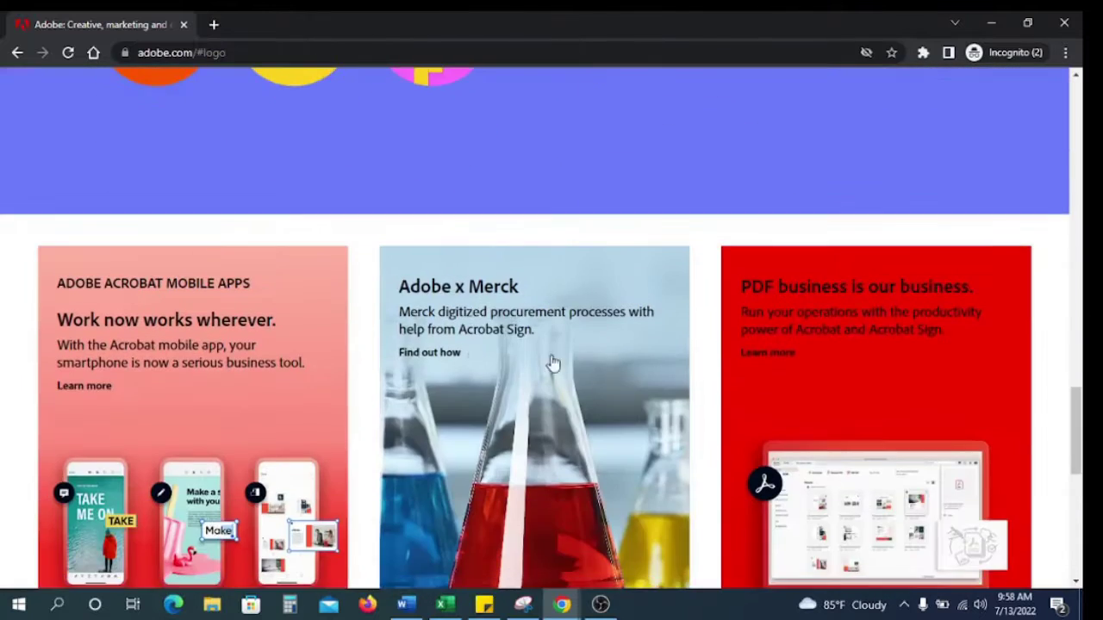
scroll(793, 384, down, 8)
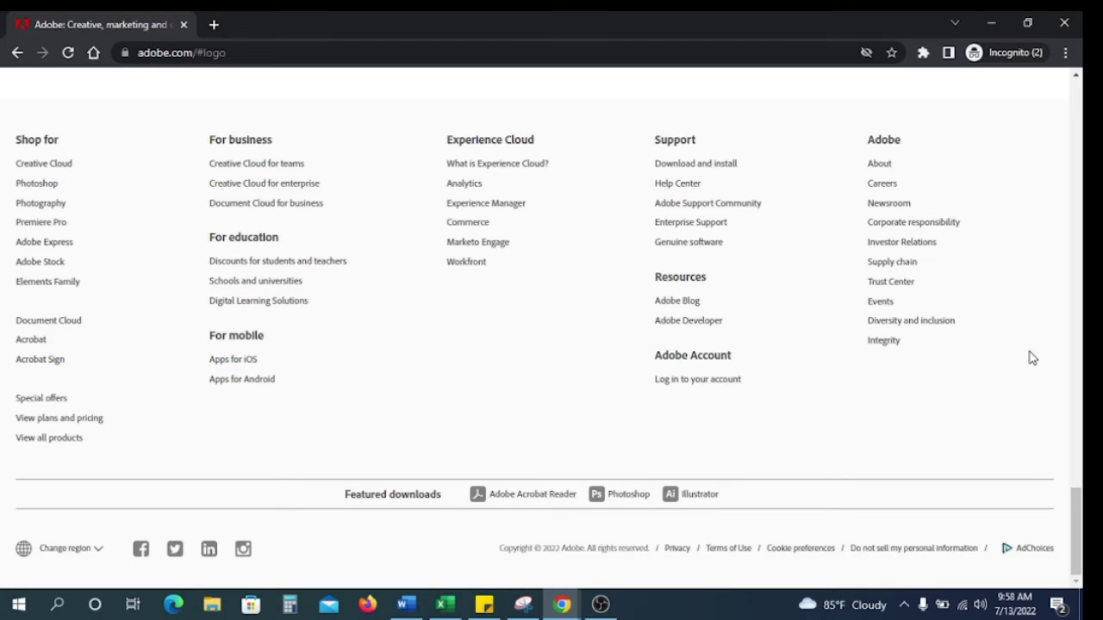
scroll(1033, 358, up, 10)
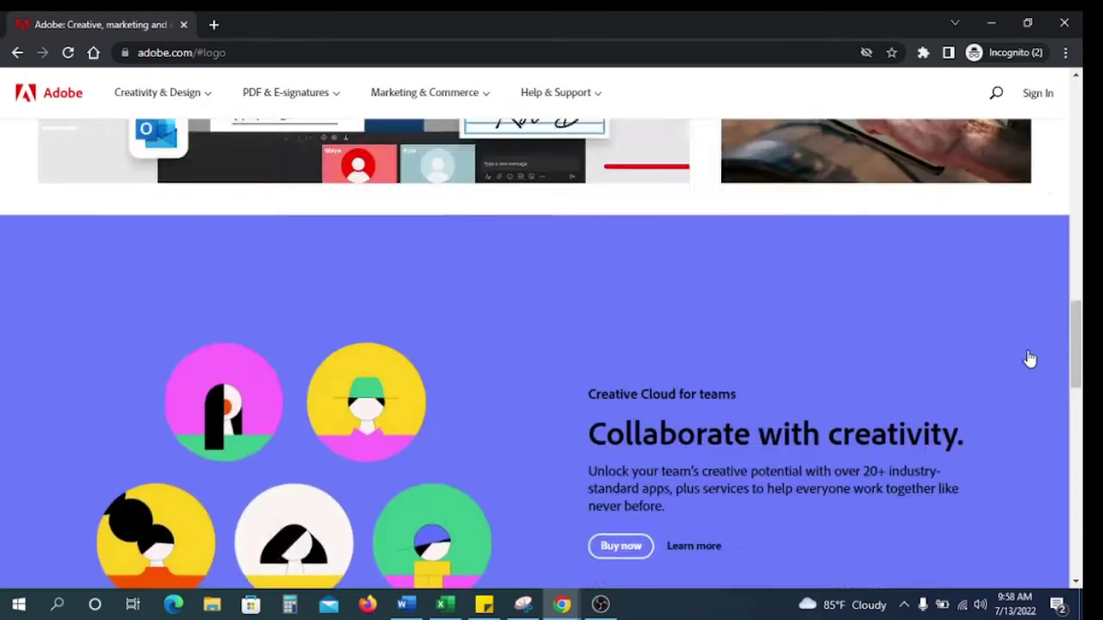
scroll(1030, 358, up, 10)
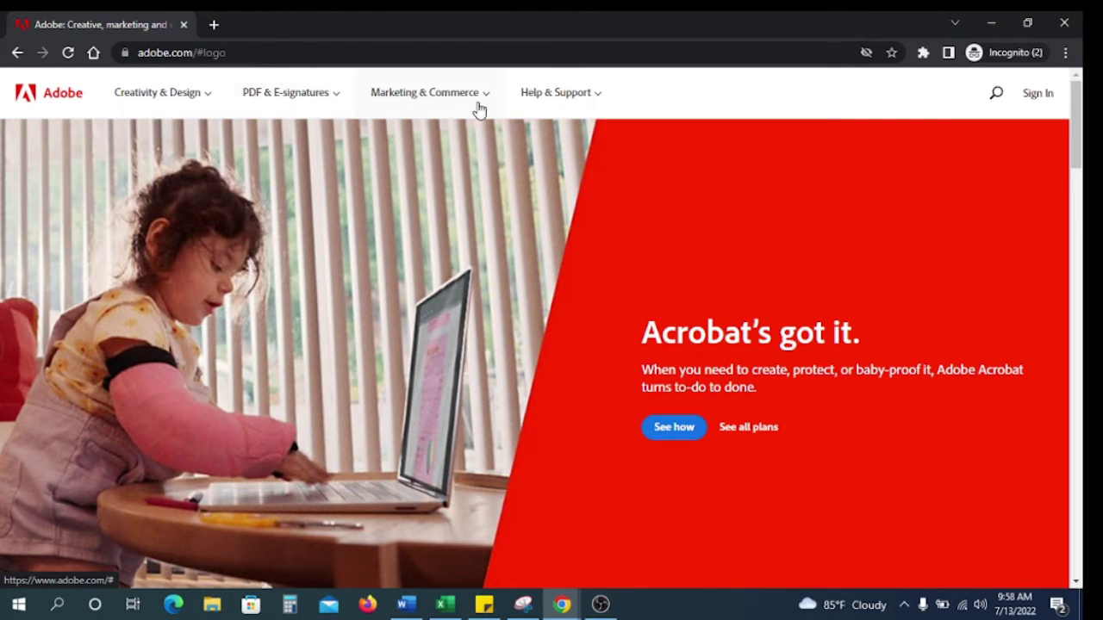
Step: Look over the Creativity & Design offerings, then open Online tools among Adobe's PDF and e-signature products
click(212, 101)
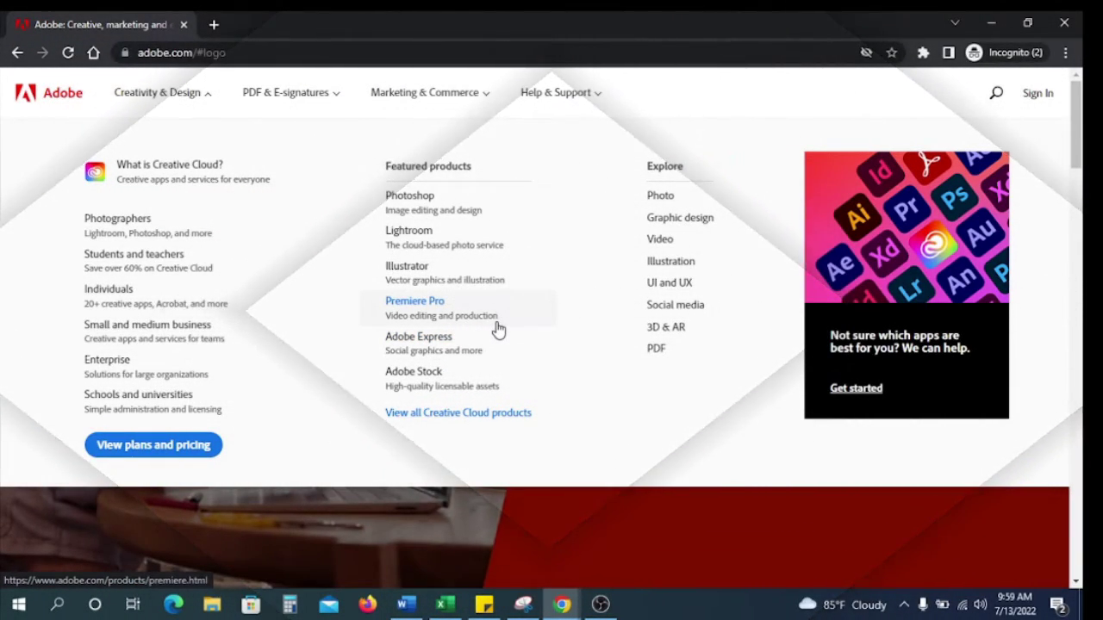
click(328, 103)
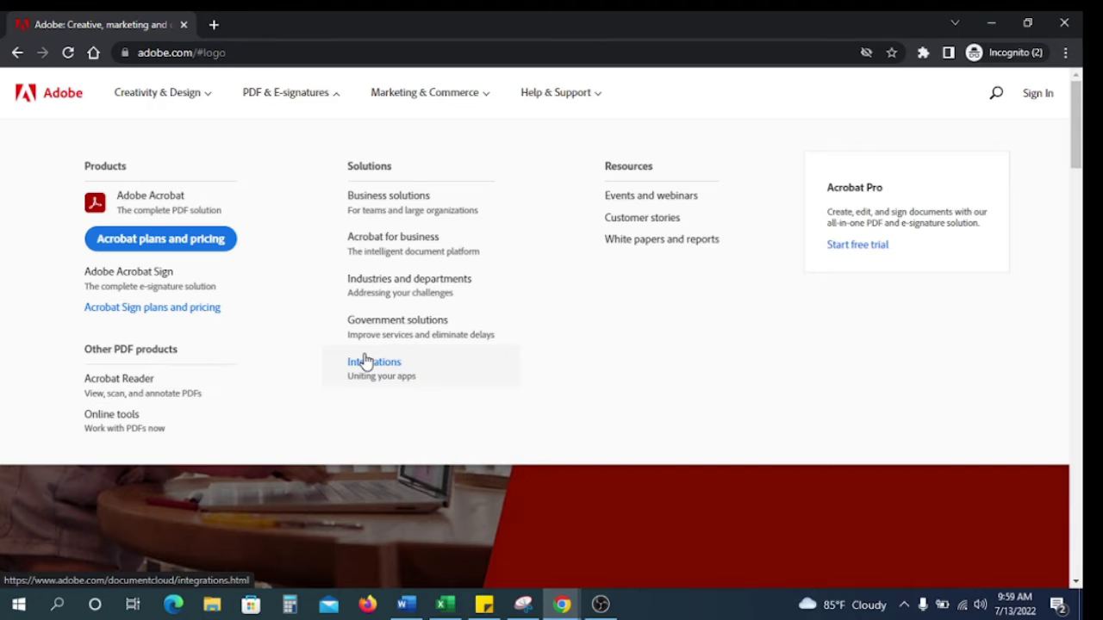
click(131, 418)
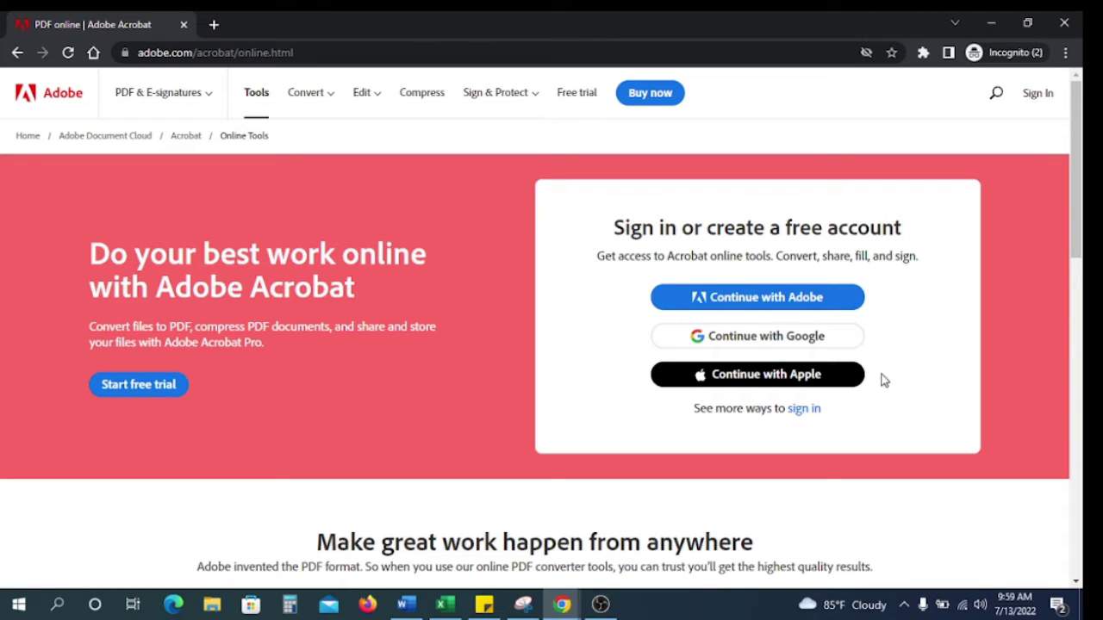
Step: Examine the Acrobat online tool cards and the categorized list of PDF conversion, editing, compression and signing tools
scroll(844, 384, down, 1)
scroll(845, 384, down, 3)
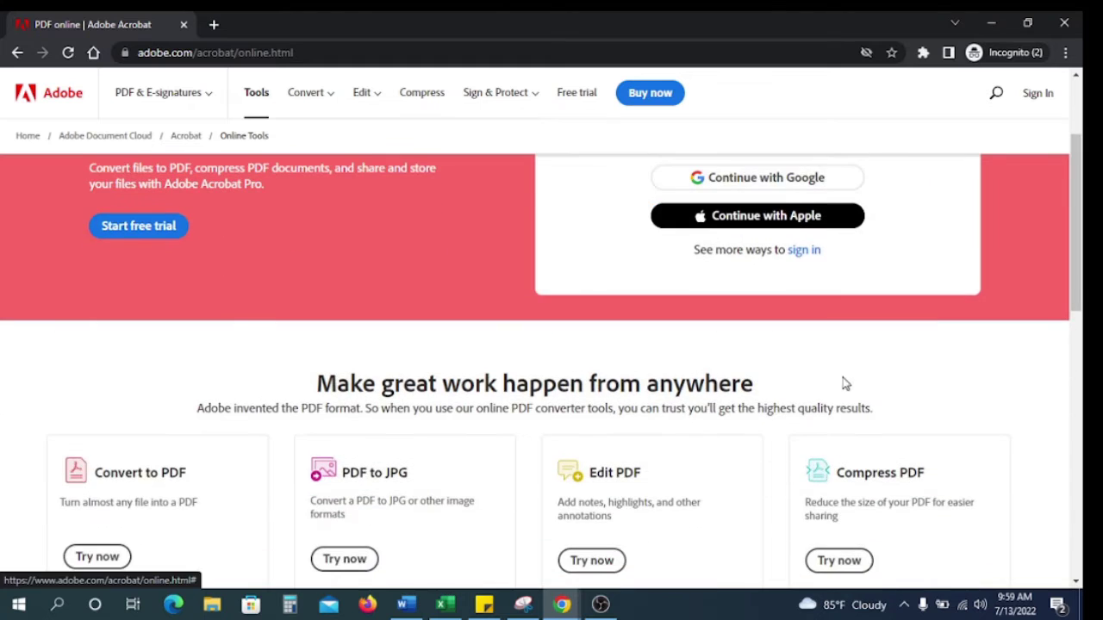
scroll(611, 322, up, 3)
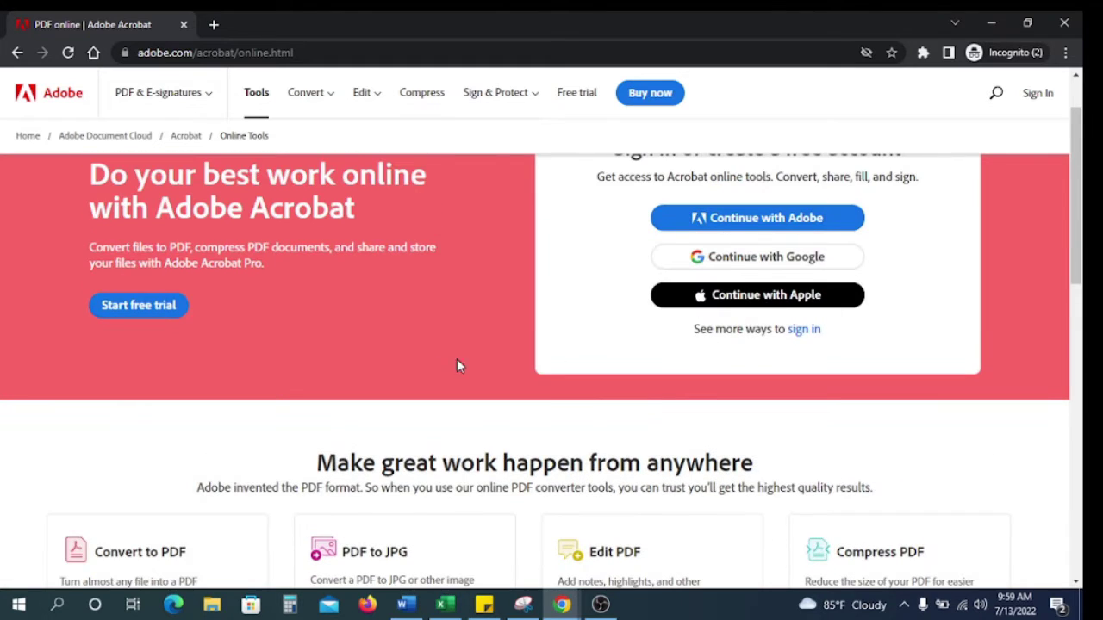
scroll(438, 368, down, 4)
scroll(435, 372, down, 1)
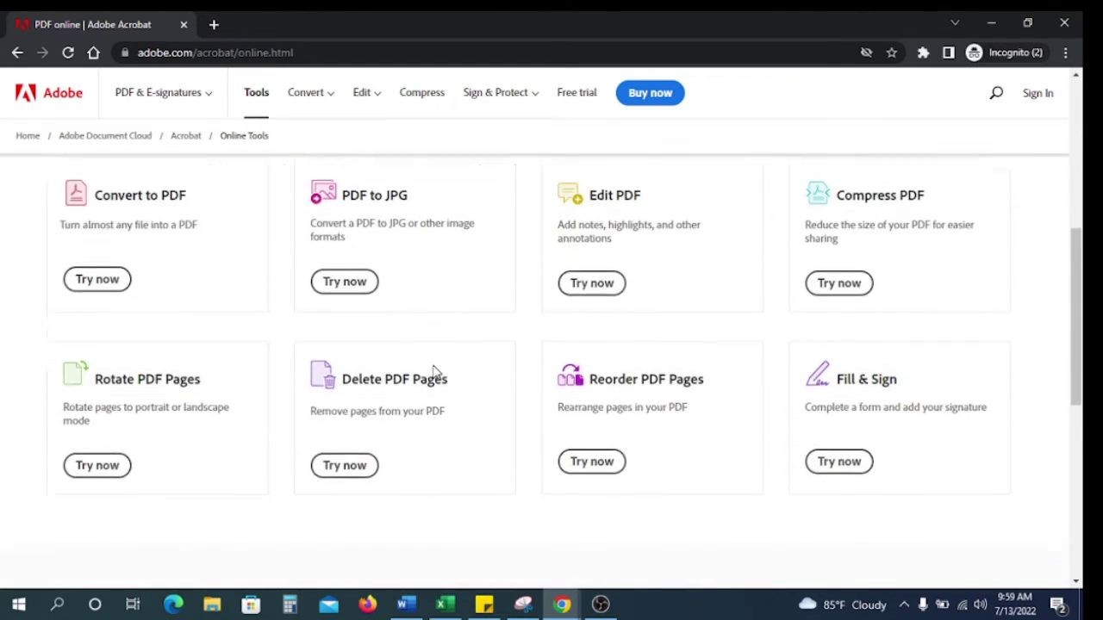
scroll(436, 372, up, 1)
scroll(911, 327, down, 3)
scroll(928, 399, up, 5)
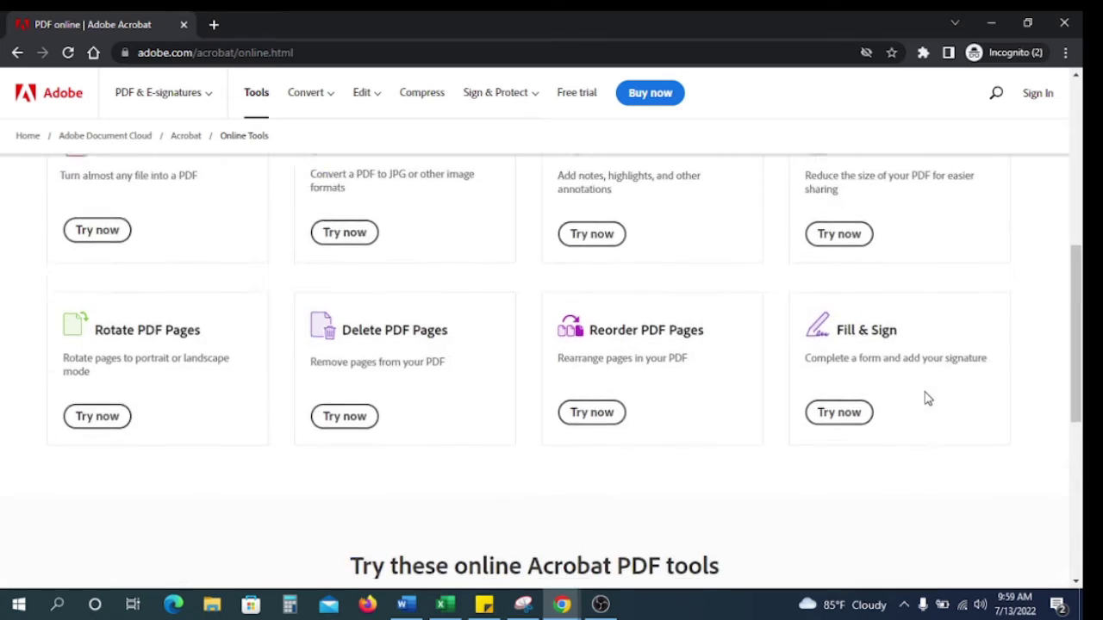
scroll(569, 298, down, 1)
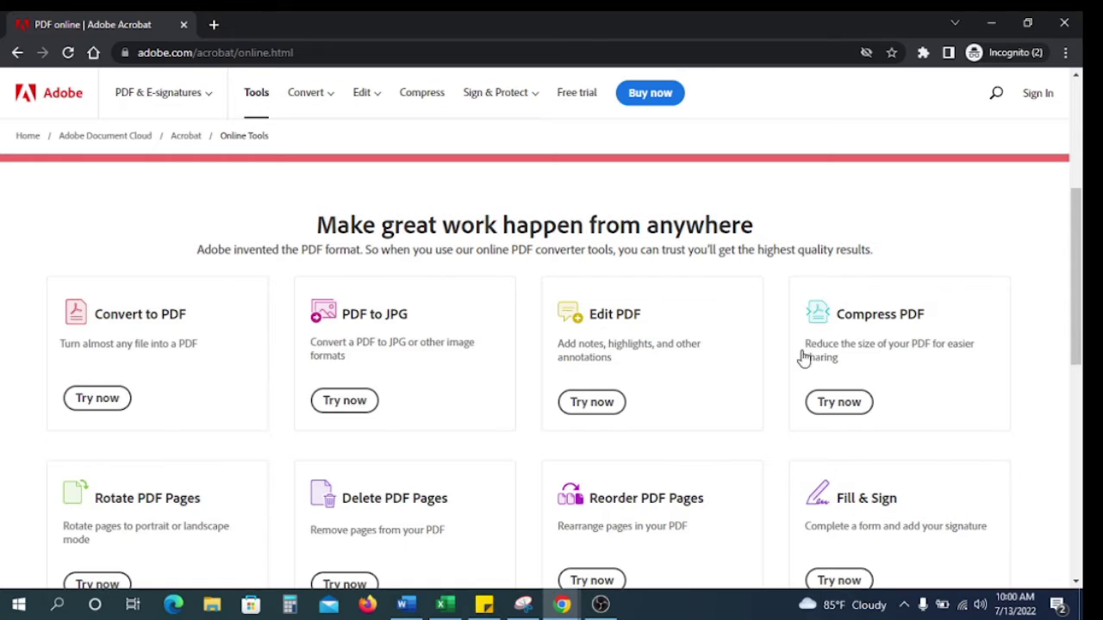
scroll(856, 353, down, 1)
scroll(855, 354, down, 2)
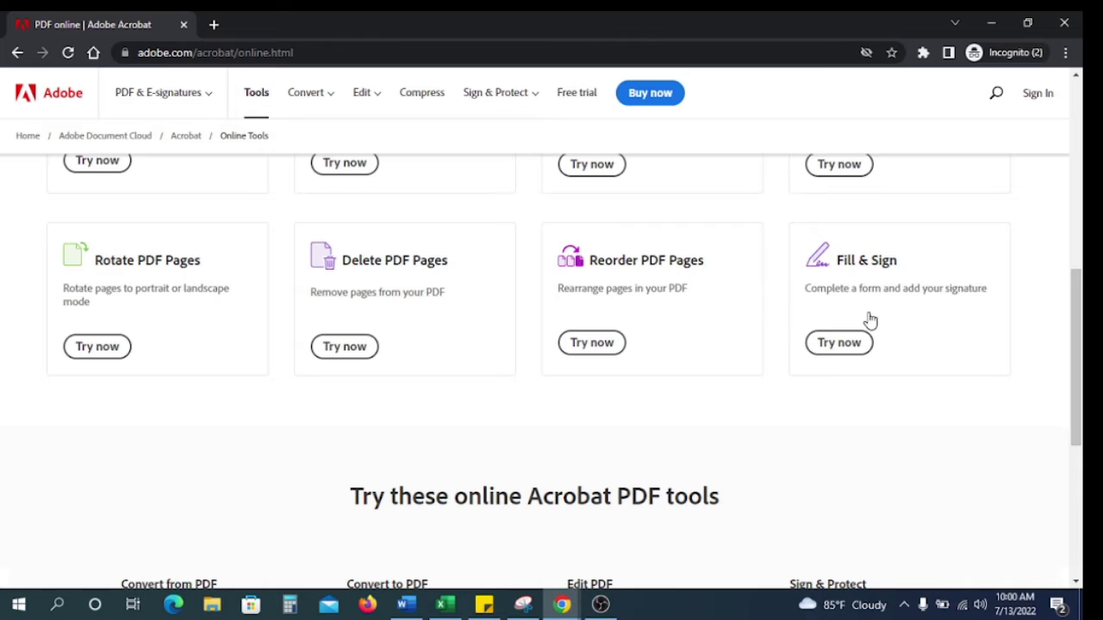
scroll(1012, 350, down, 3)
scroll(853, 374, up, 4)
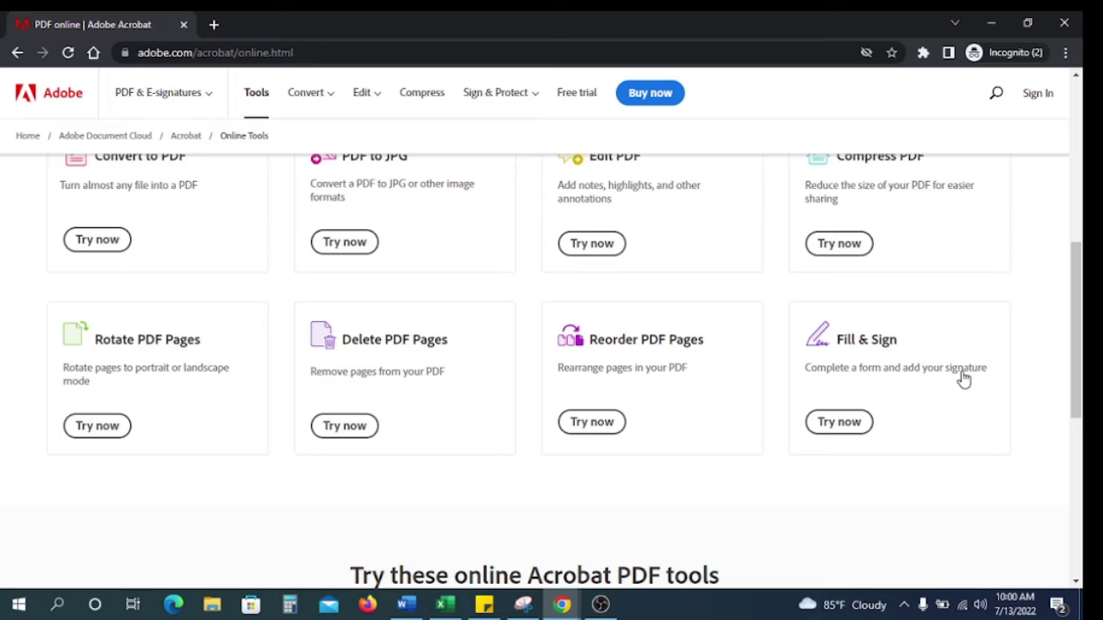
scroll(948, 377, down, 4)
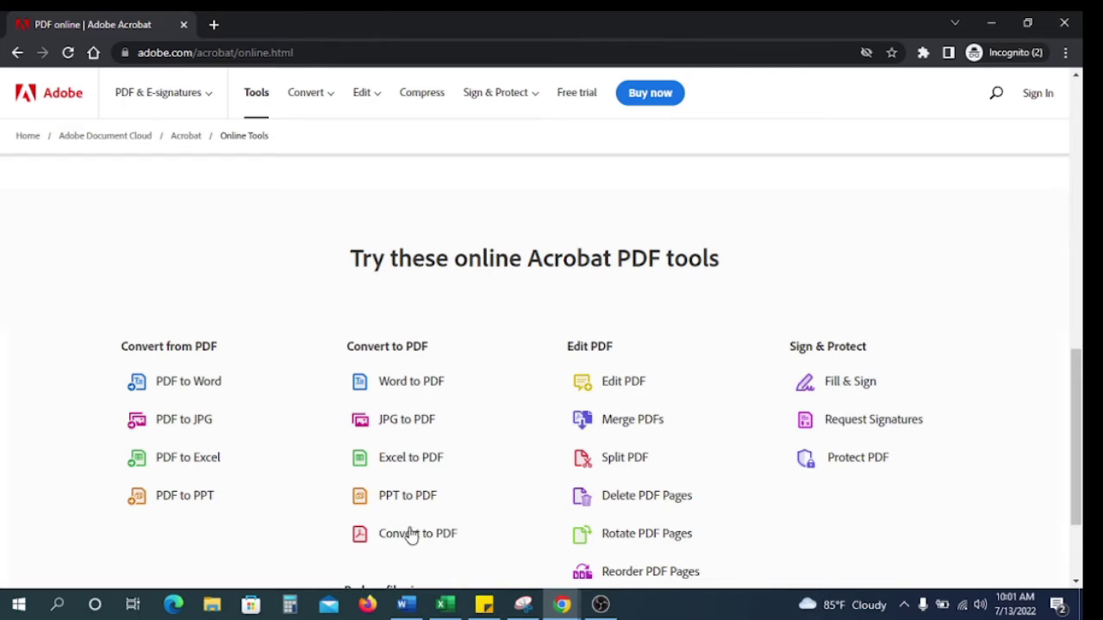
scroll(461, 504, down, 3)
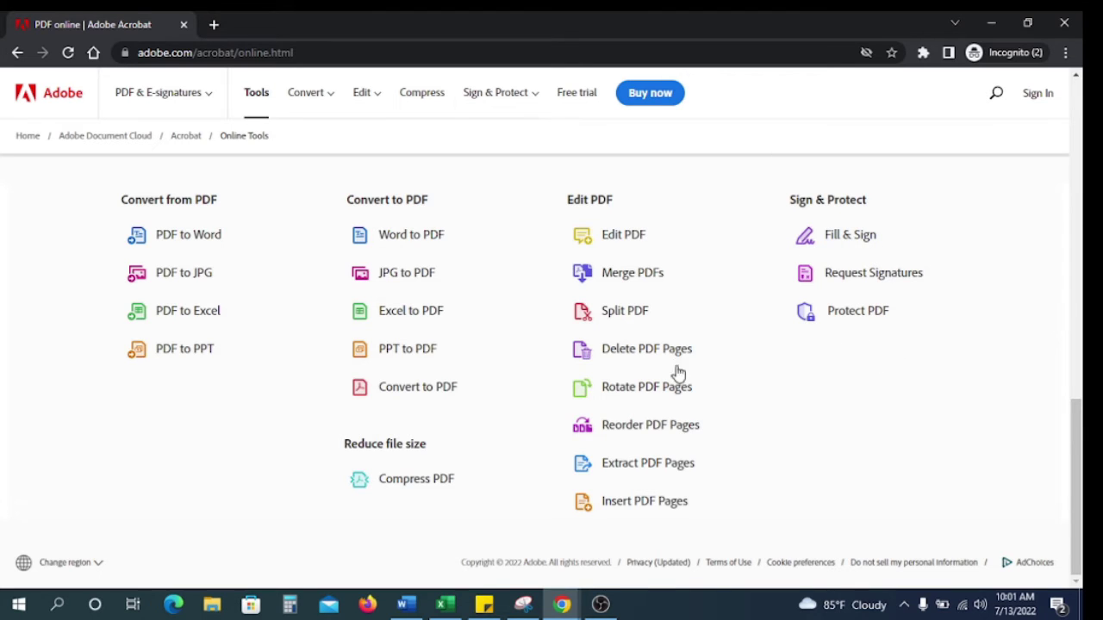
scroll(616, 472, up, 1)
scroll(614, 470, up, 12)
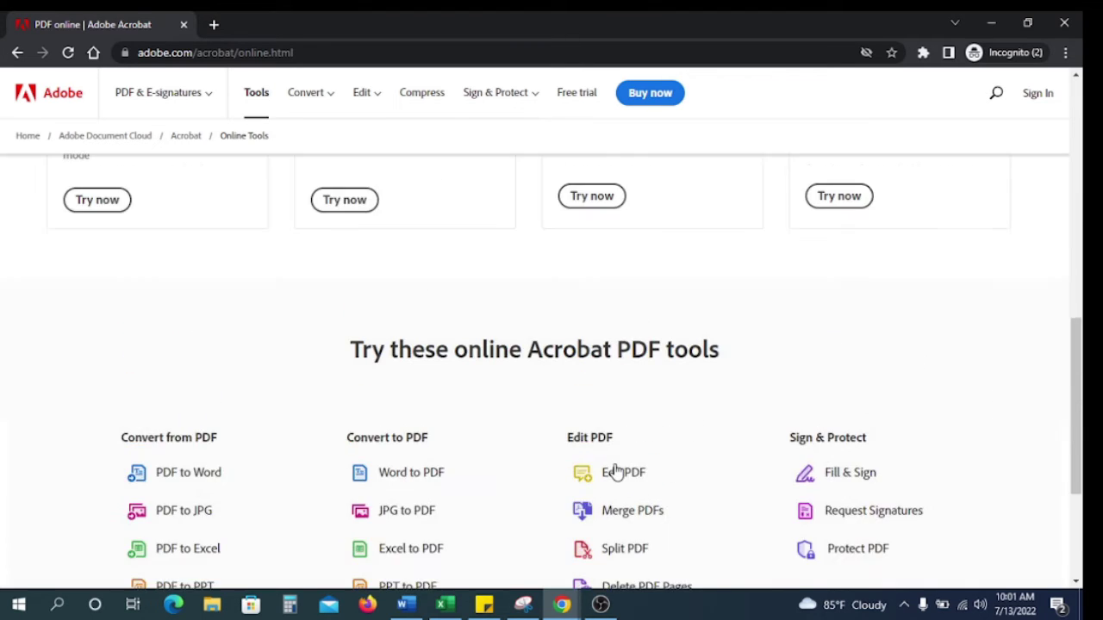
Step: Open the Convert to PDF tool from its card on the Acrobat online tools page
scroll(729, 325, down, 5)
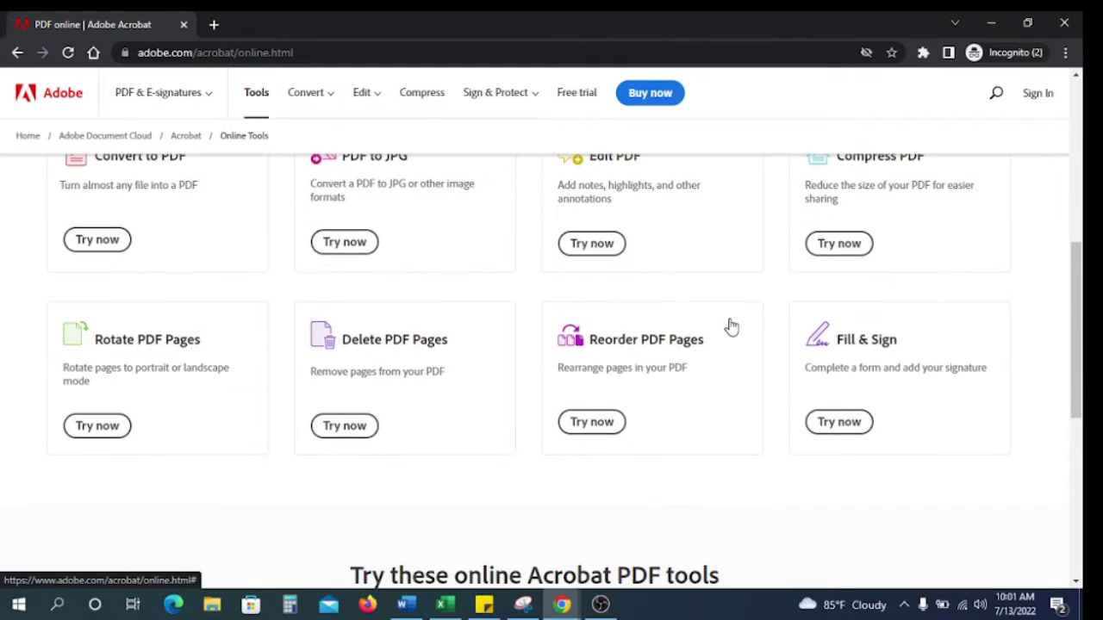
scroll(543, 285, up, 2)
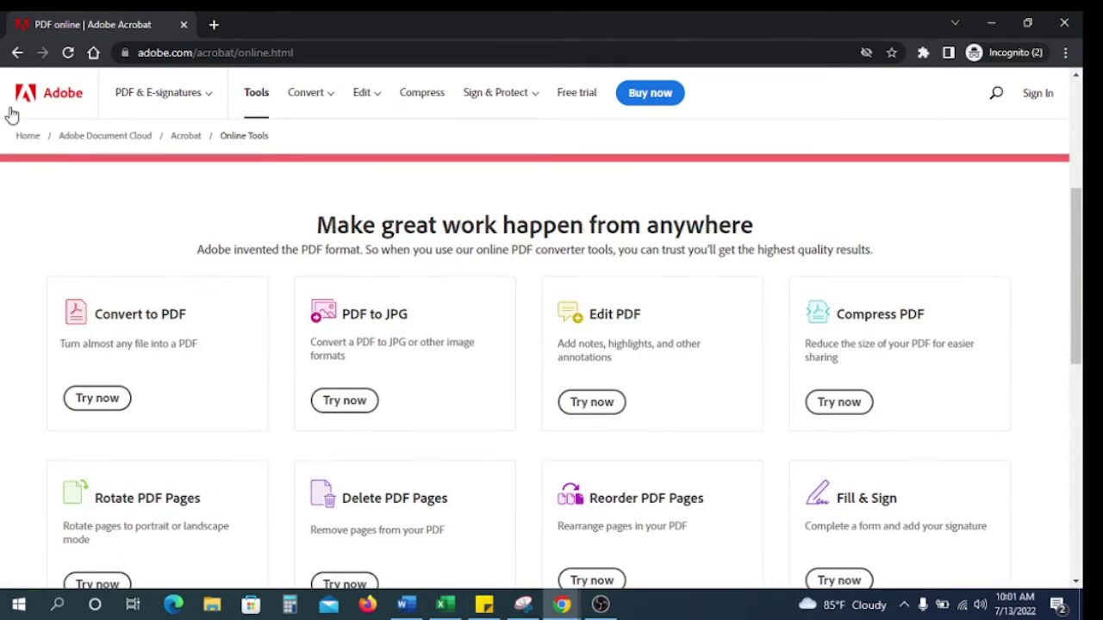
scroll(200, 286, down, 4)
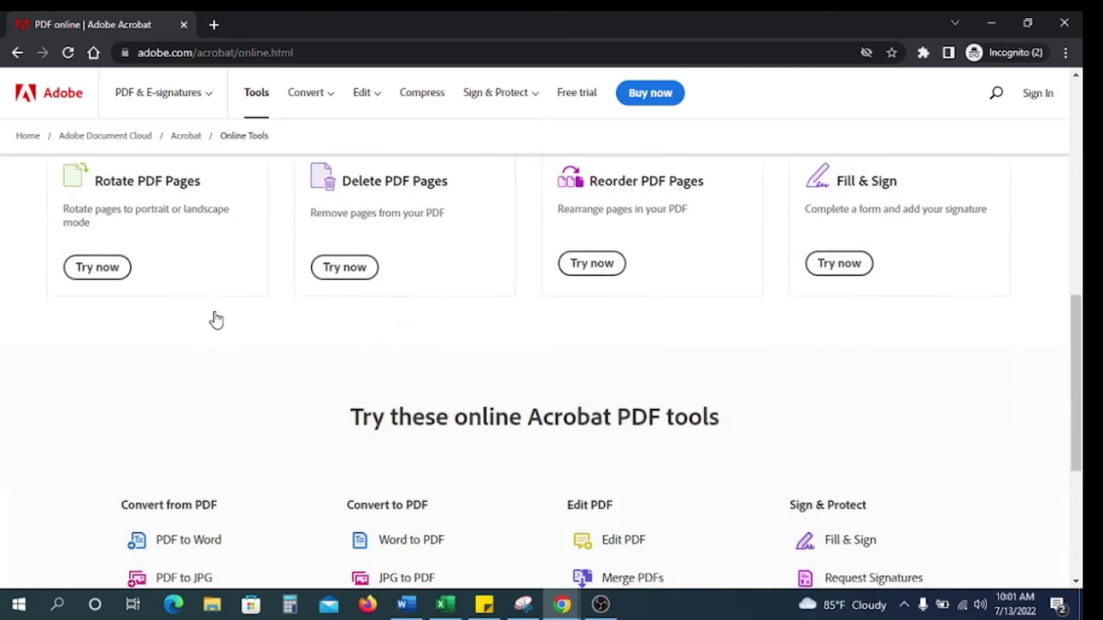
scroll(215, 318, up, 3)
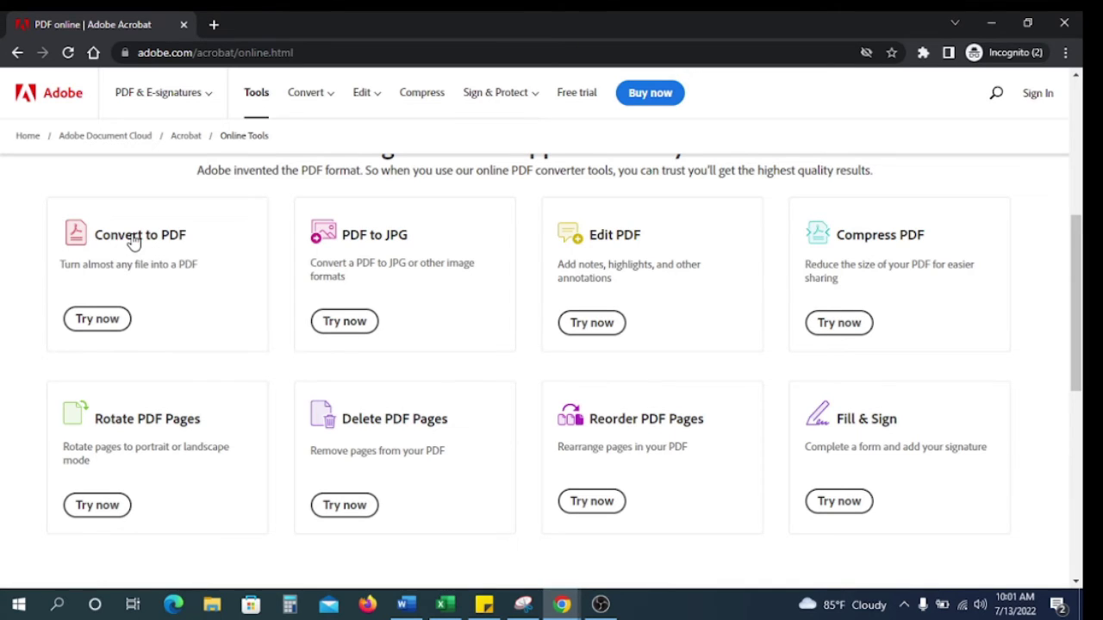
click(134, 242)
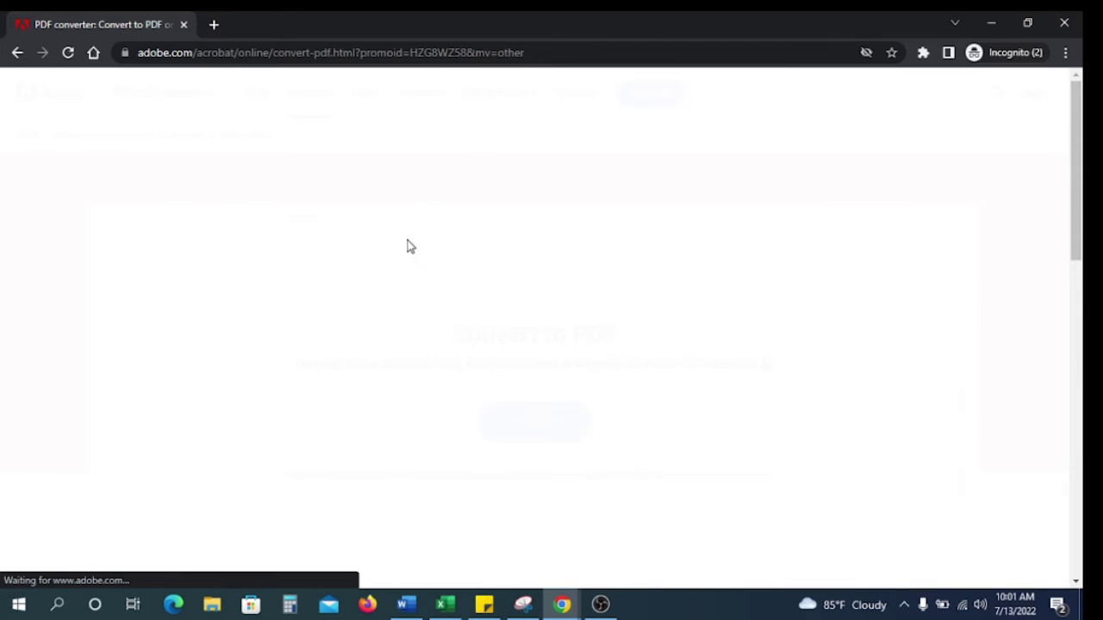
Step: Upload the Word file "sample doc" from the Downloads folder to convert it to PDF
scroll(483, 284, down, 1)
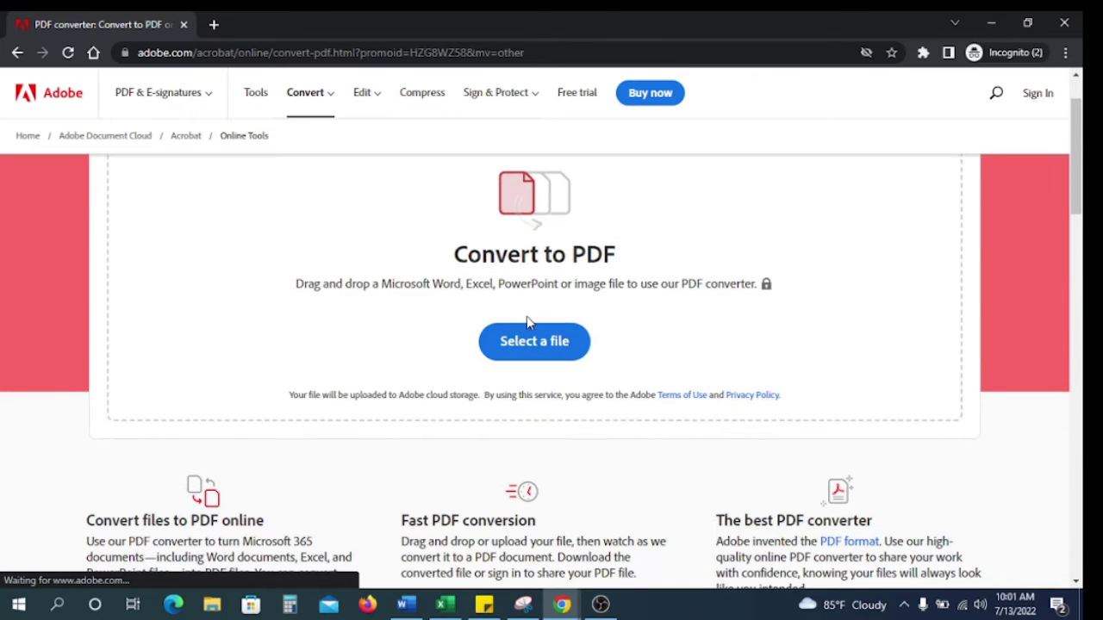
scroll(530, 320, down, 3)
scroll(362, 389, up, 2)
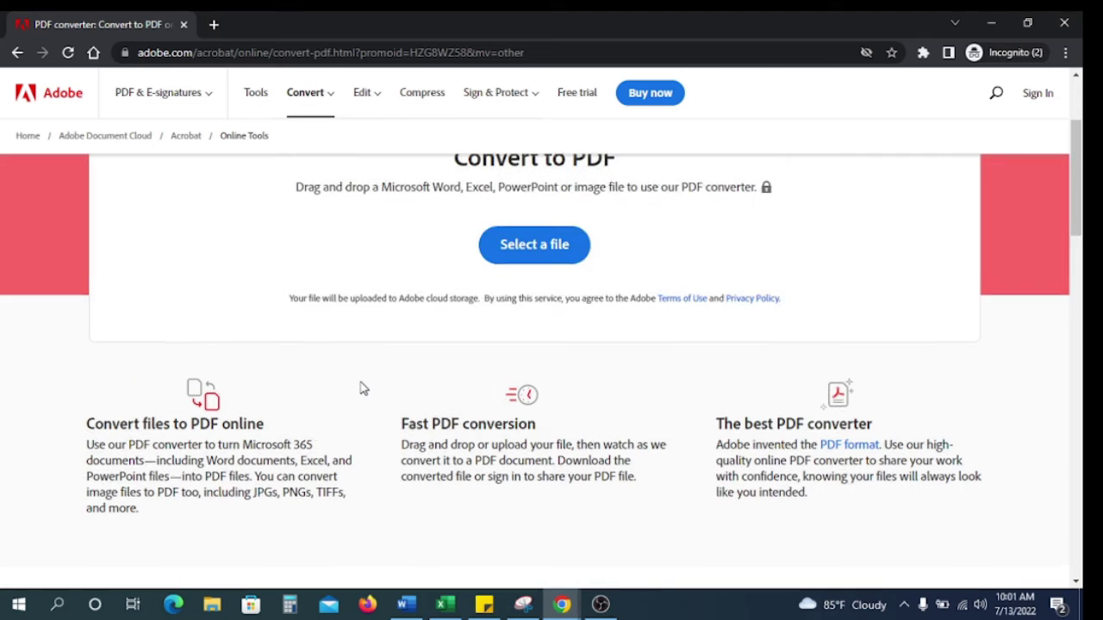
scroll(362, 389, up, 2)
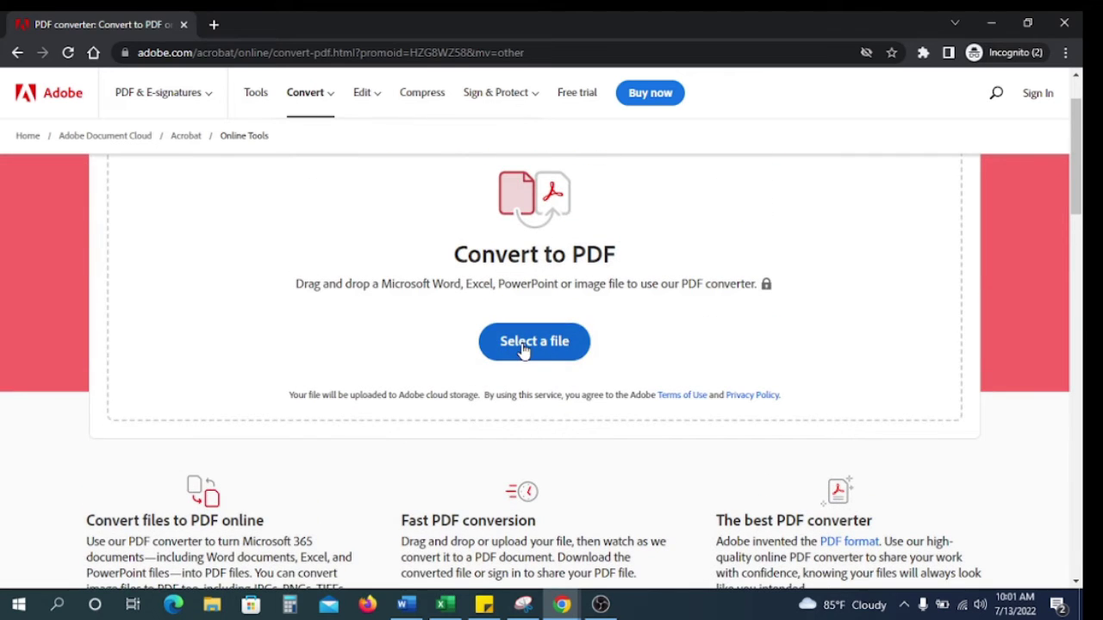
click(523, 344)
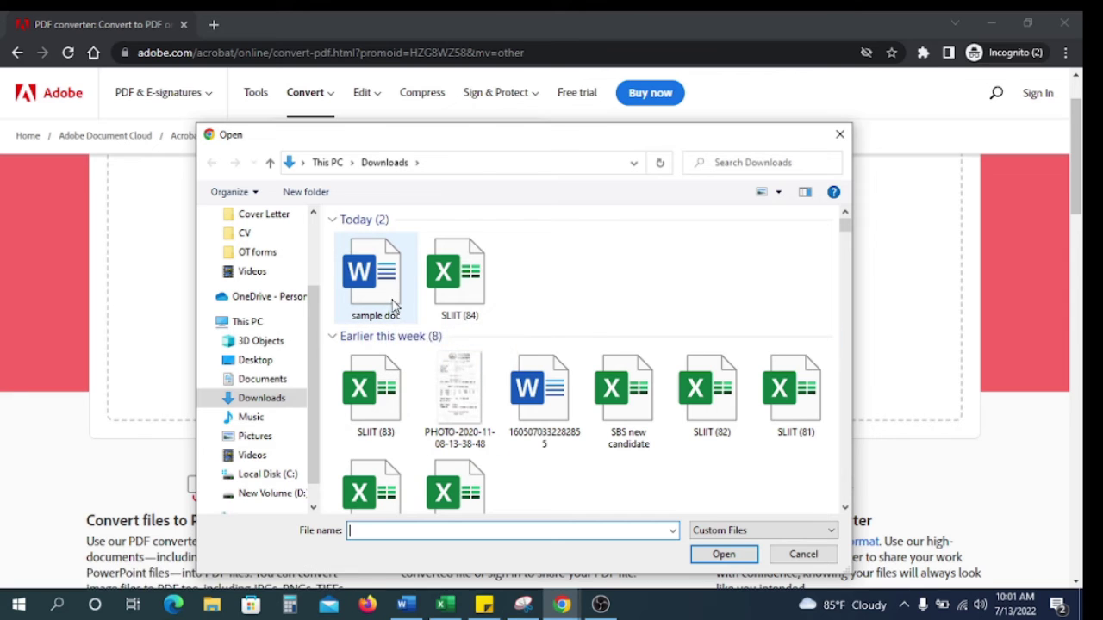
click(383, 297)
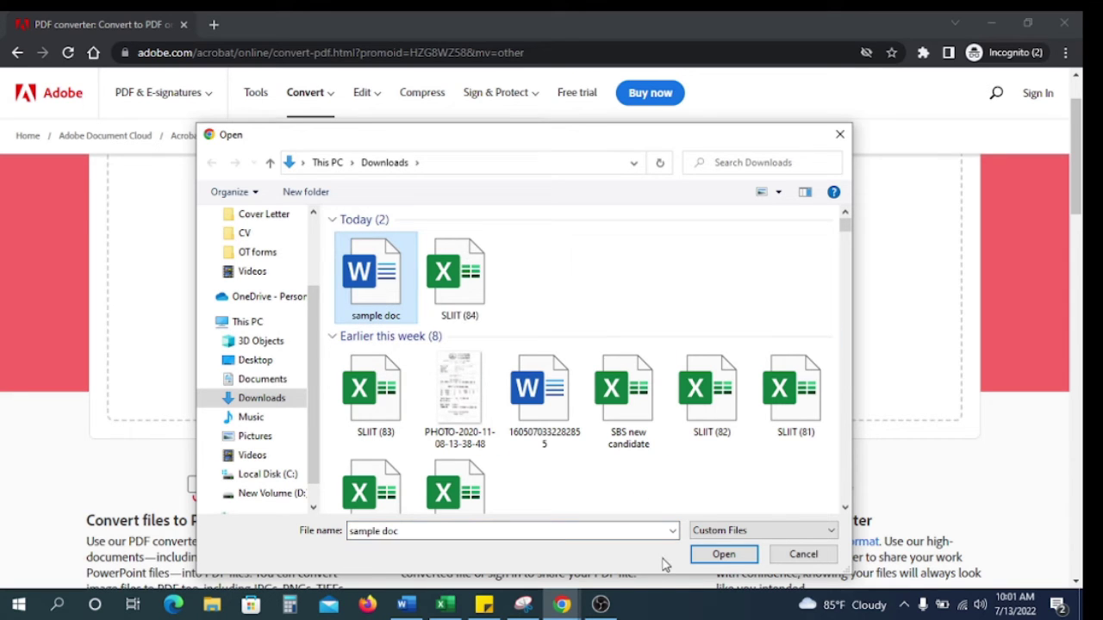
click(733, 559)
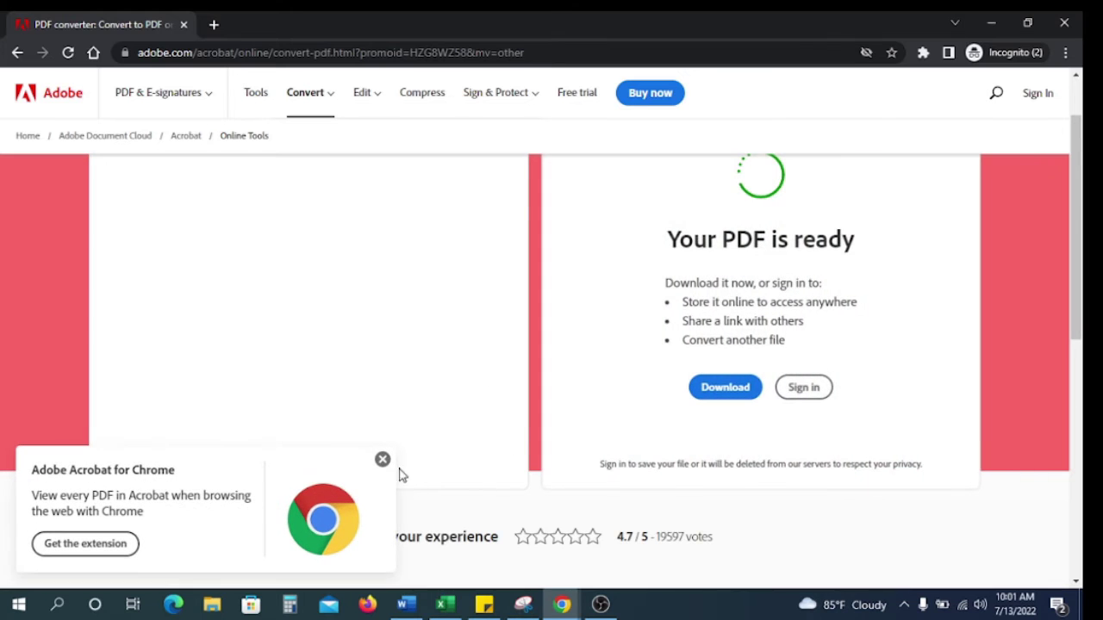
Step: Dismiss the Adobe Acrobat for Chrome extension offer and look over the conversion result page
click(383, 462)
scroll(896, 233, up, 1)
scroll(894, 236, down, 3)
scroll(845, 245, up, 2)
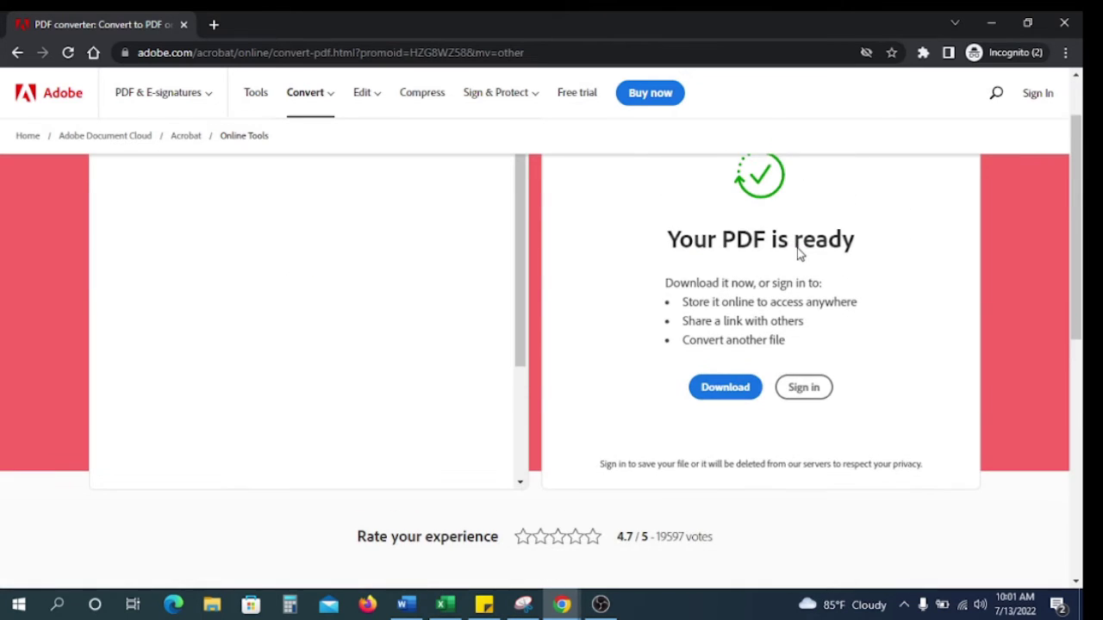
scroll(709, 409, down, 2)
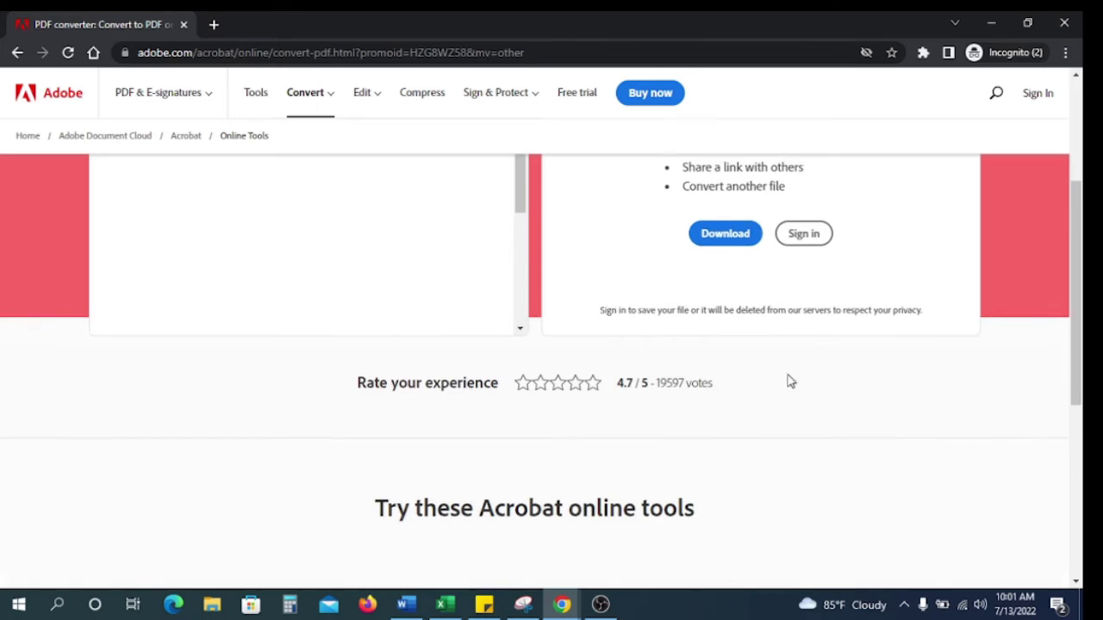
Step: Download the converted PDF to the Downloads folder as "sample doc" and view it in the browser
click(737, 234)
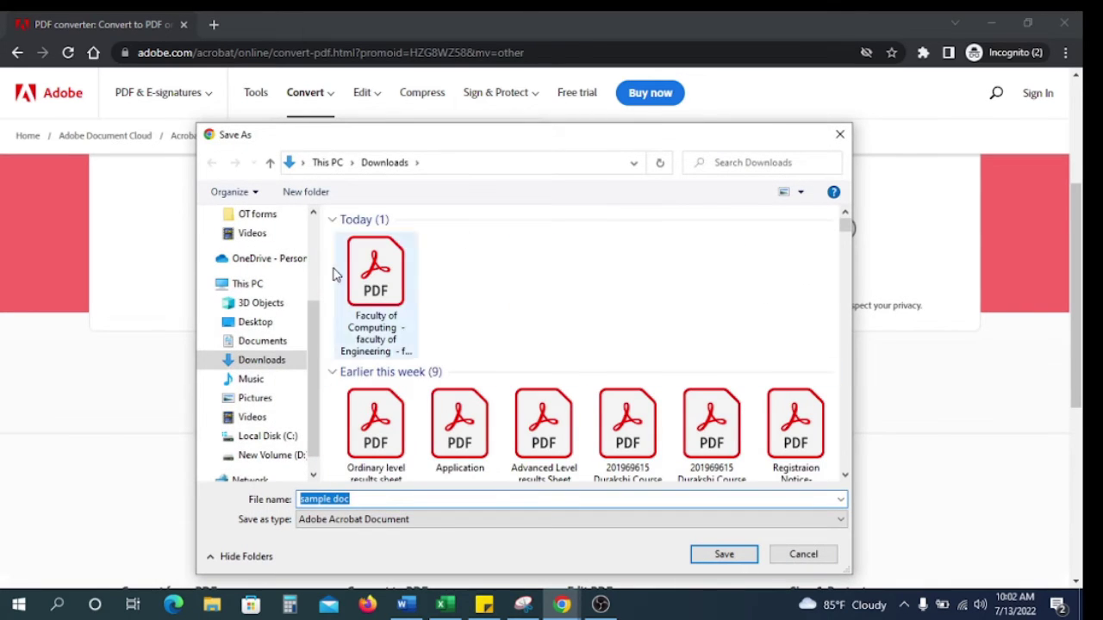
click(748, 558)
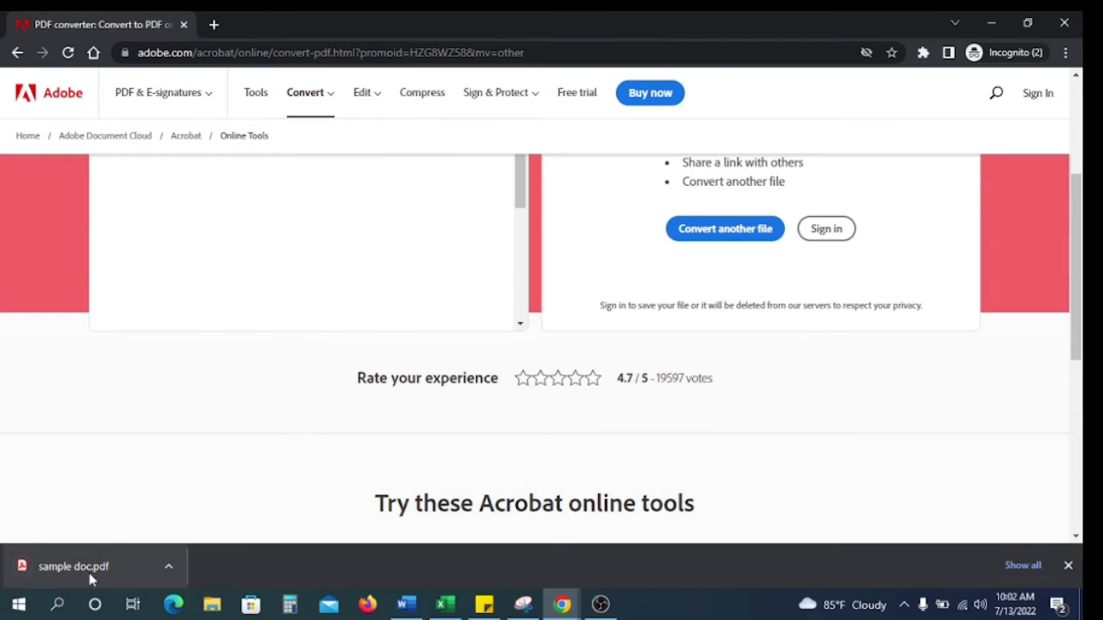
click(89, 573)
scroll(546, 261, down, 5)
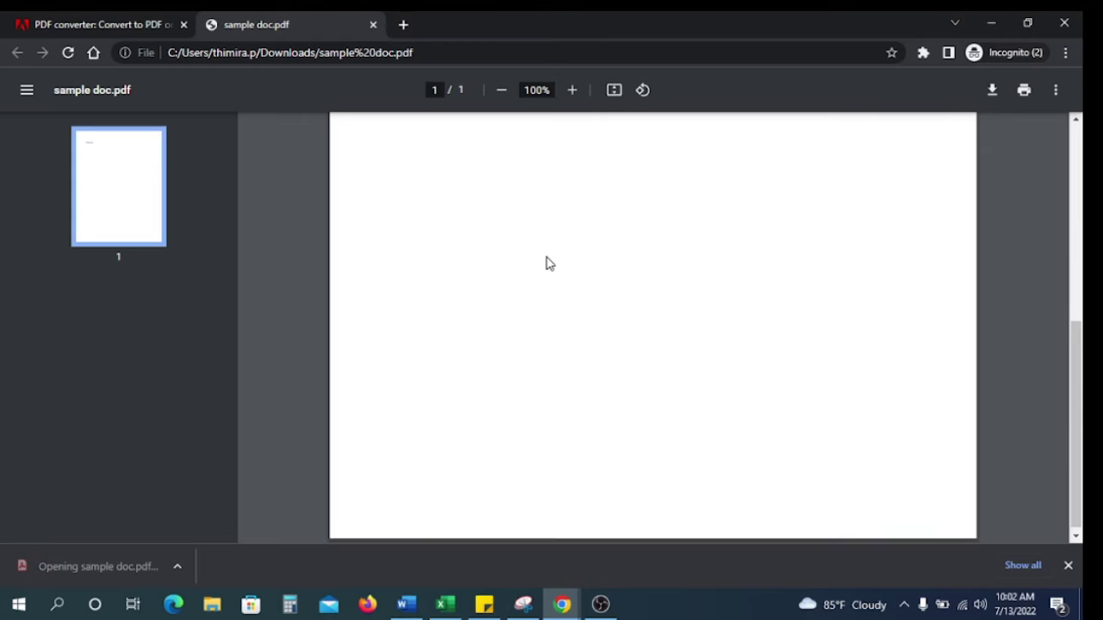
scroll(546, 261, up, 5)
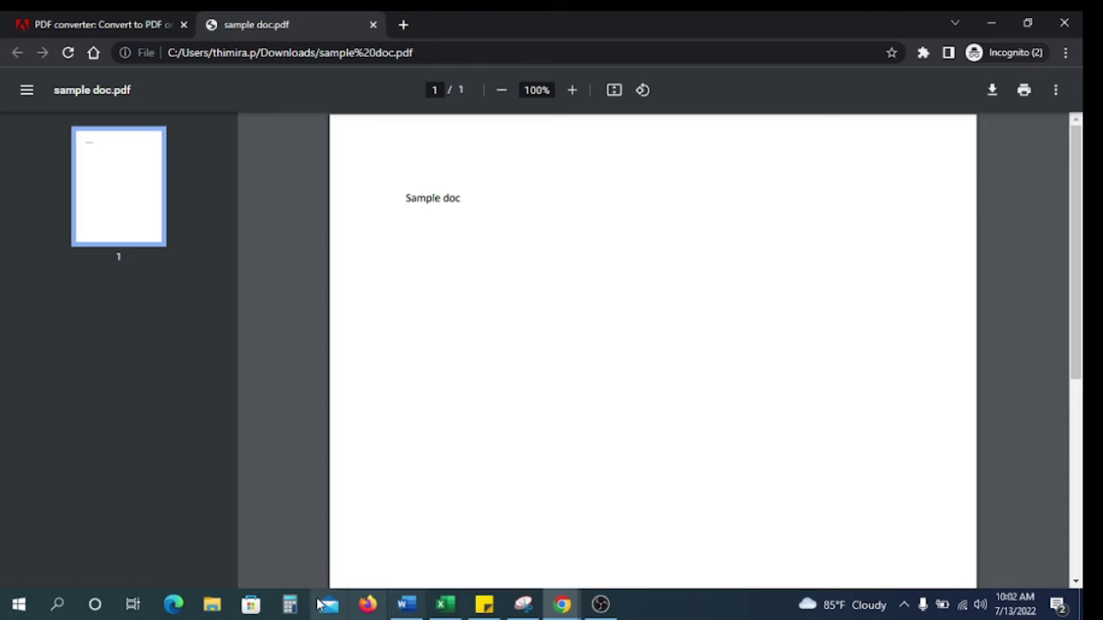
Step: Open the "sample doc" PDF from the Downloads folder in Adobe Acrobat Reader and maximize its window
click(215, 606)
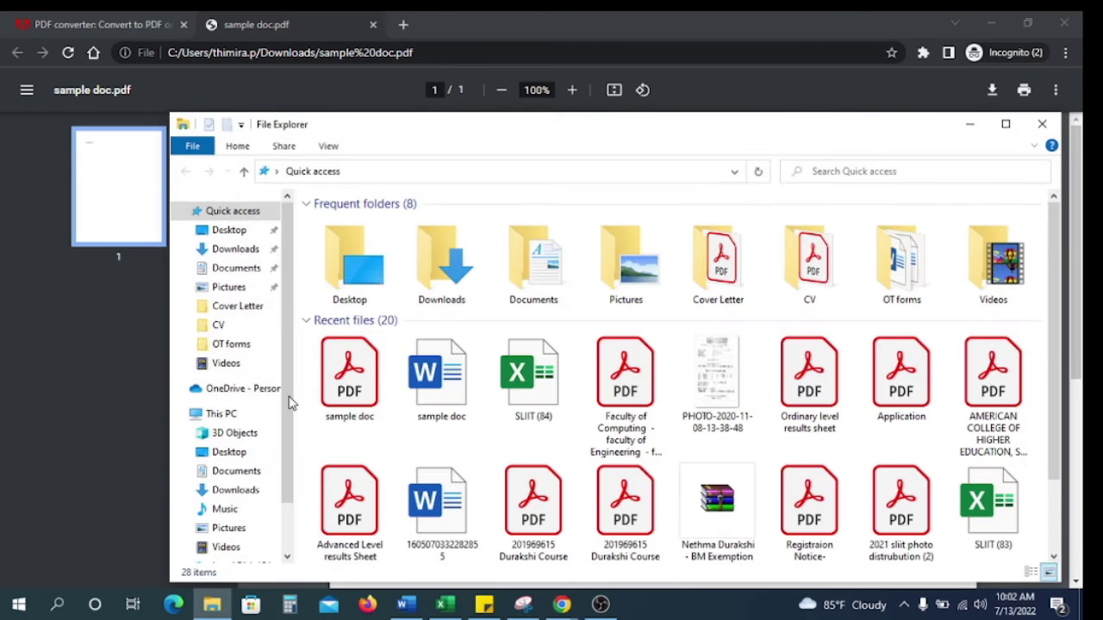
click(243, 256)
double_click(348, 237)
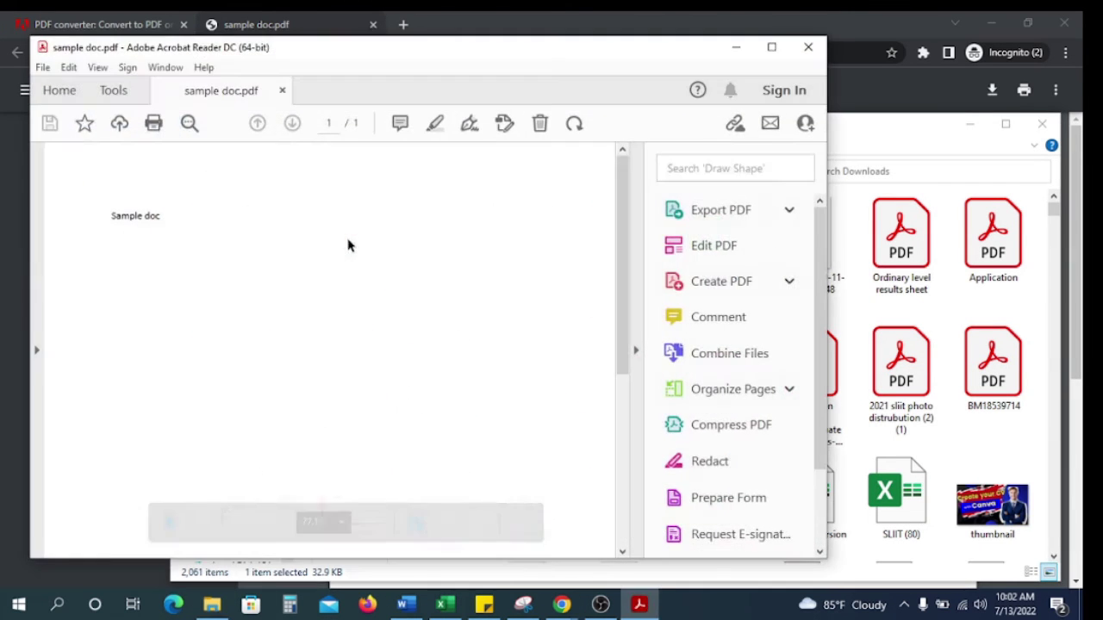
click(772, 46)
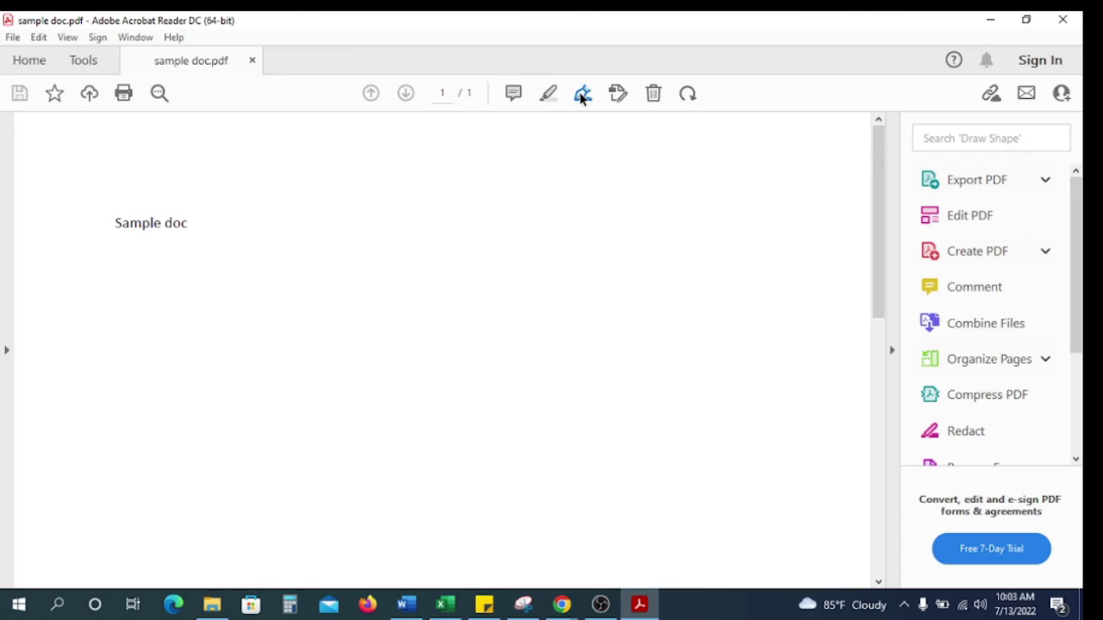
Step: Open the Fill & Sign tools and look over the Sign yourself and Request E-signatures options
click(583, 95)
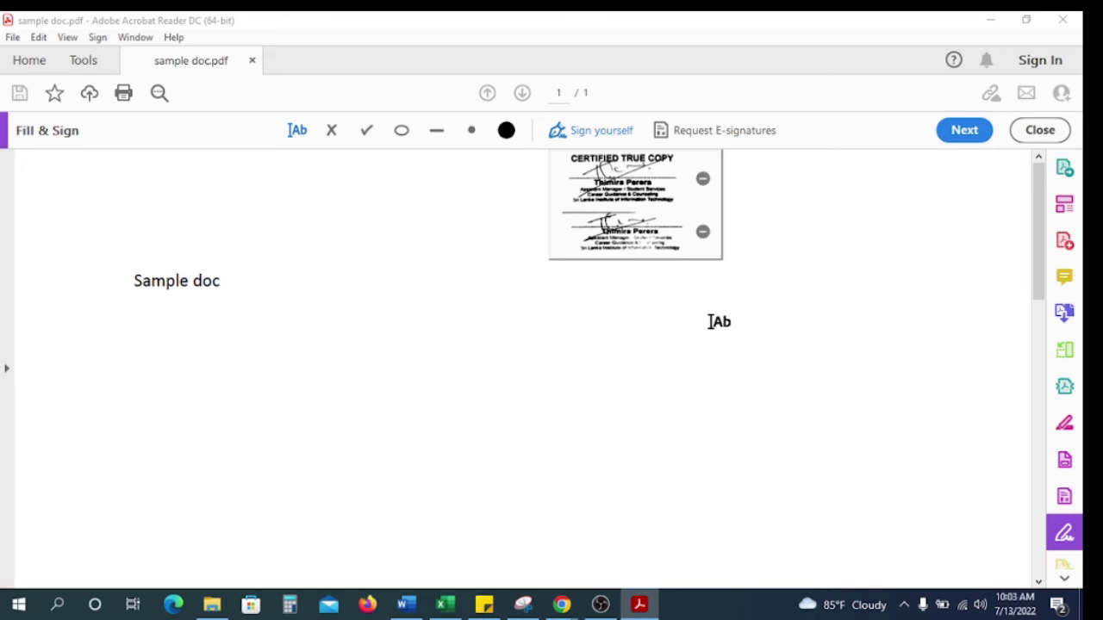
click(619, 379)
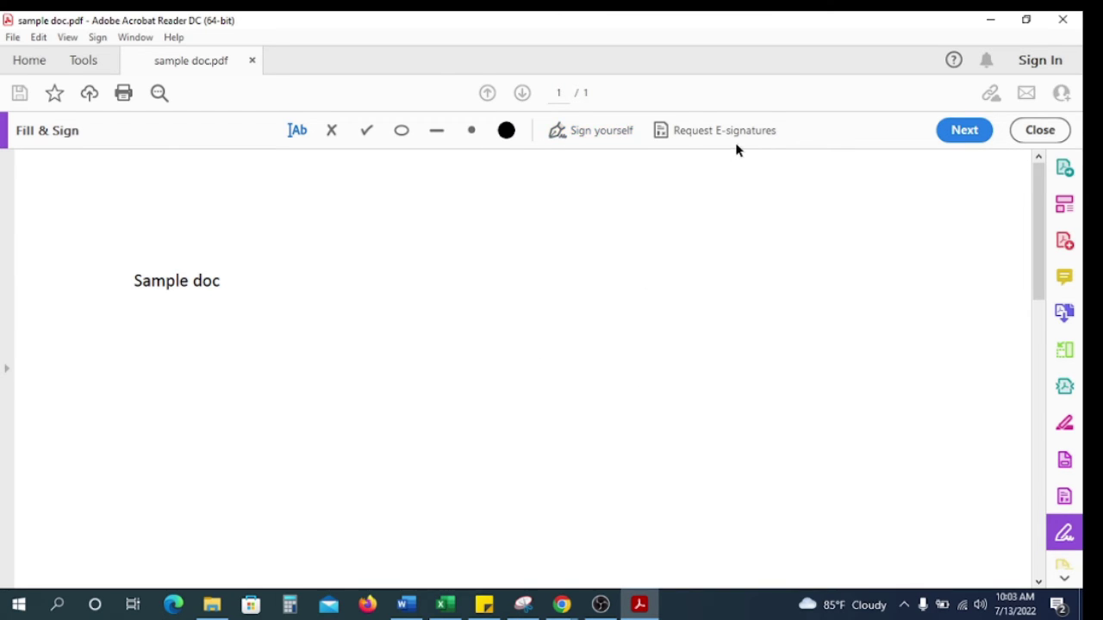
click(622, 134)
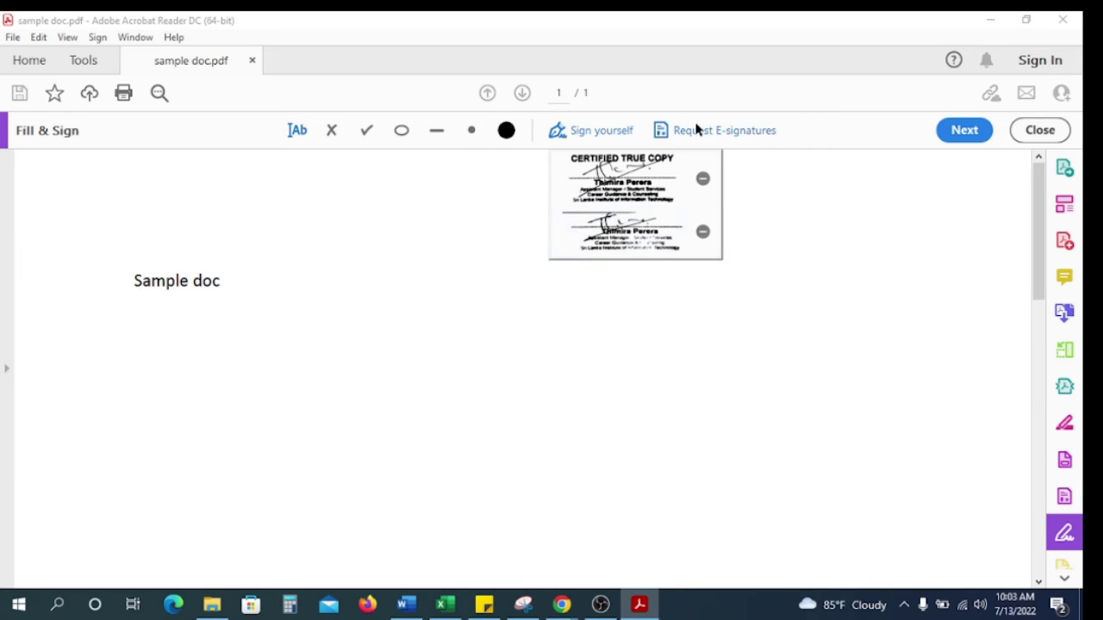
click(447, 196)
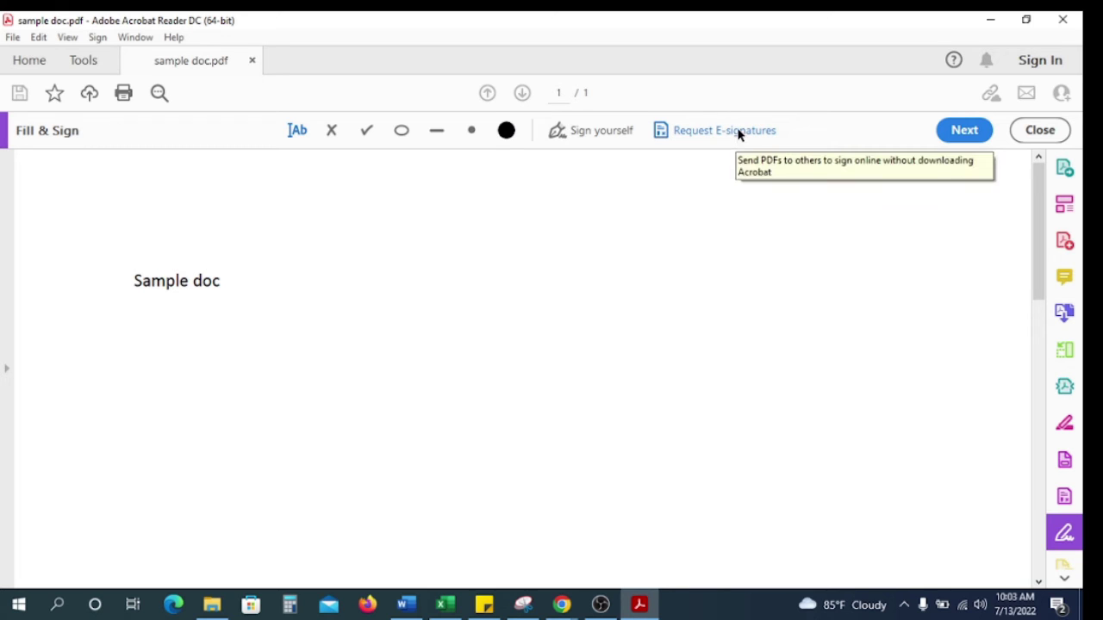
click(701, 134)
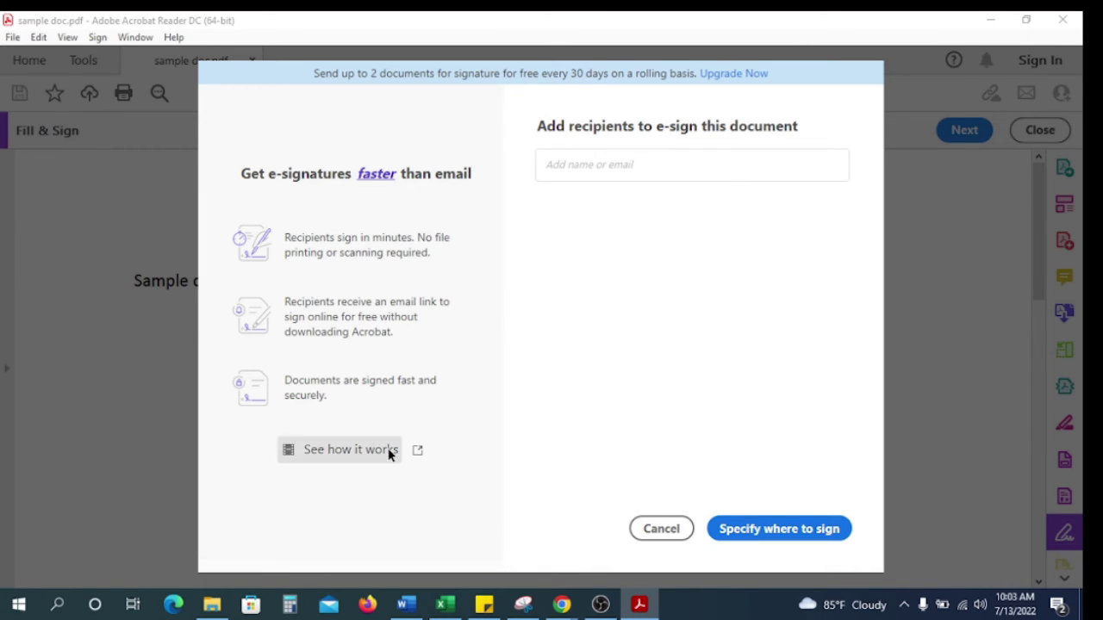
click(665, 529)
Step: Remove the saved signature and the saved initials from the Sign yourself options
click(610, 135)
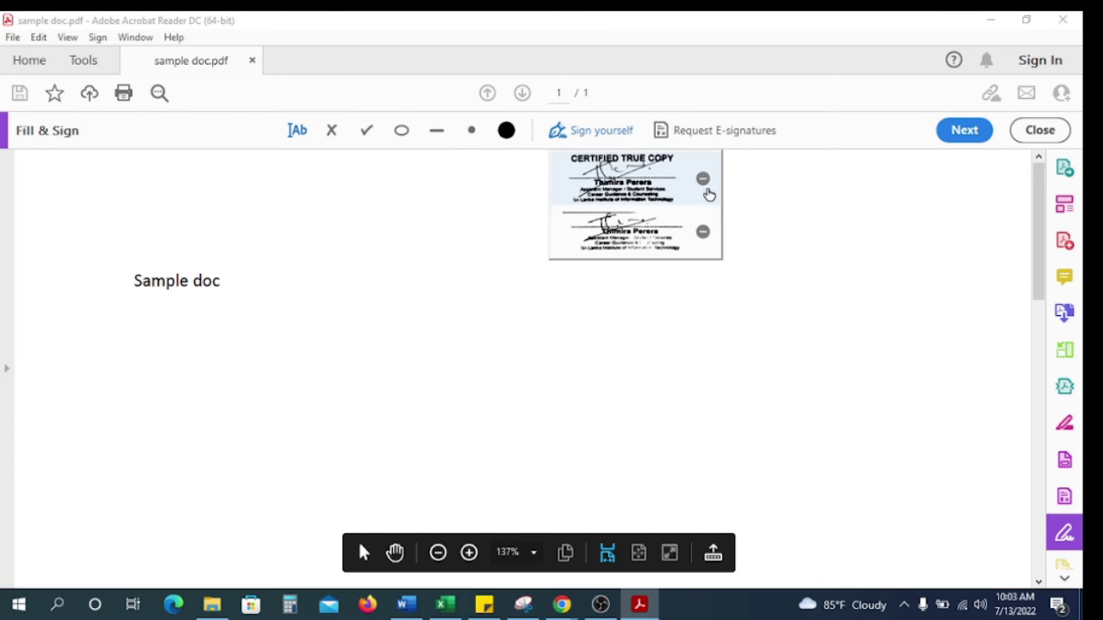
click(705, 185)
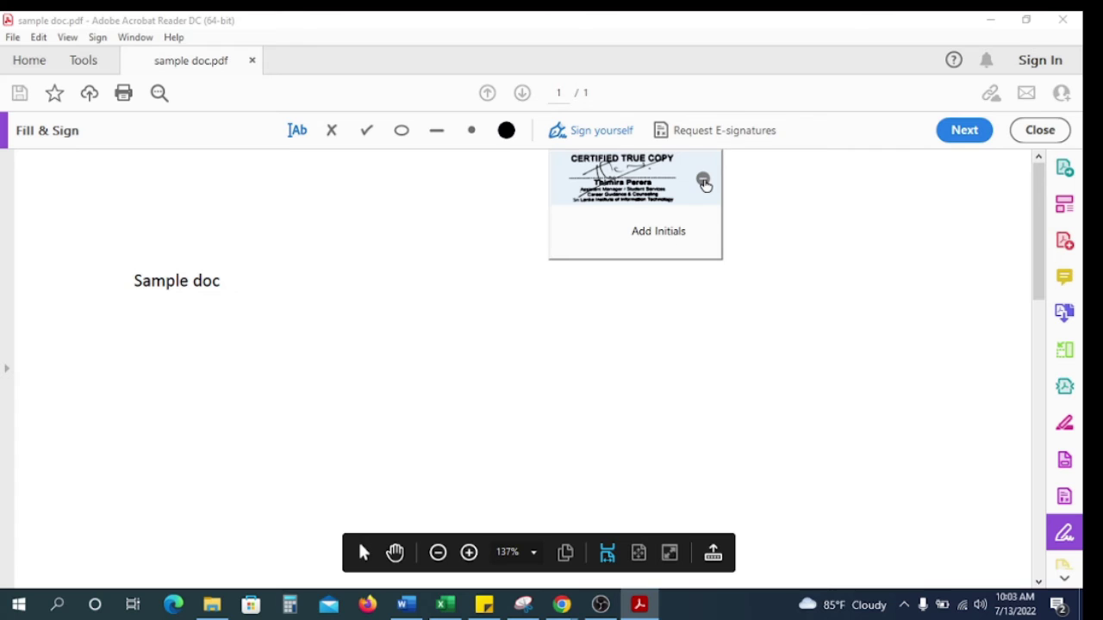
click(705, 185)
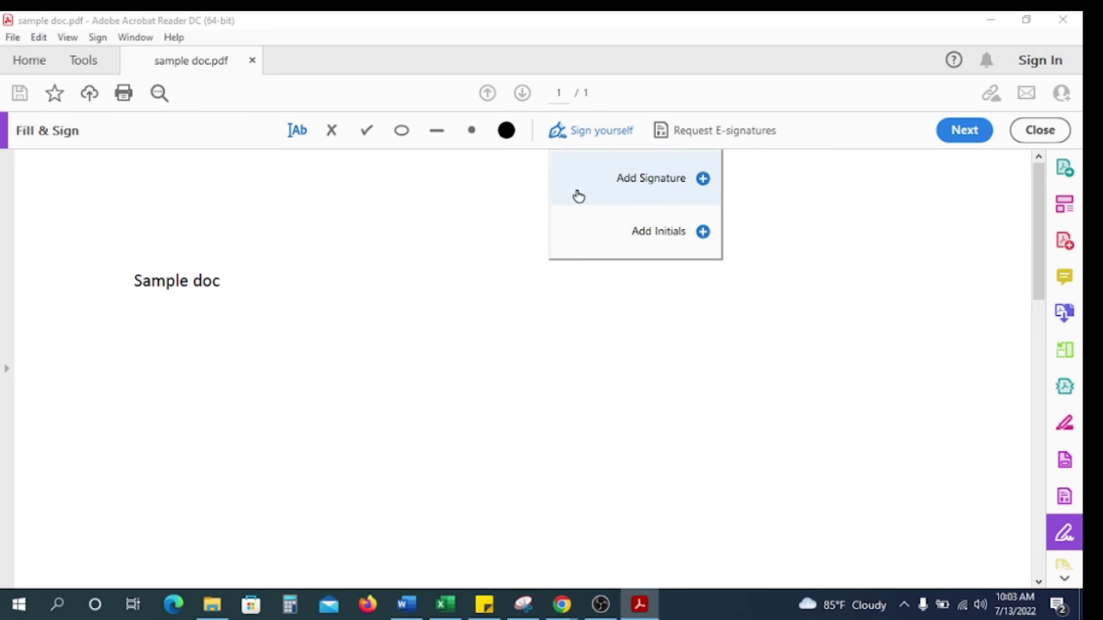
Step: Add a new signature of the Type kind and enter the signer's first name
click(702, 179)
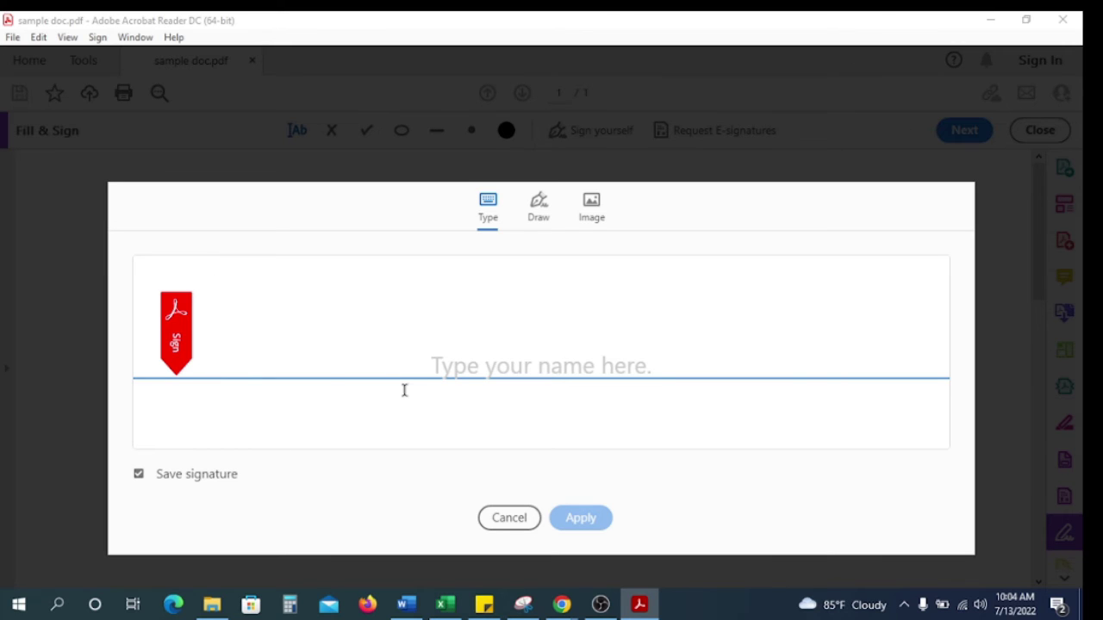
text(jo)
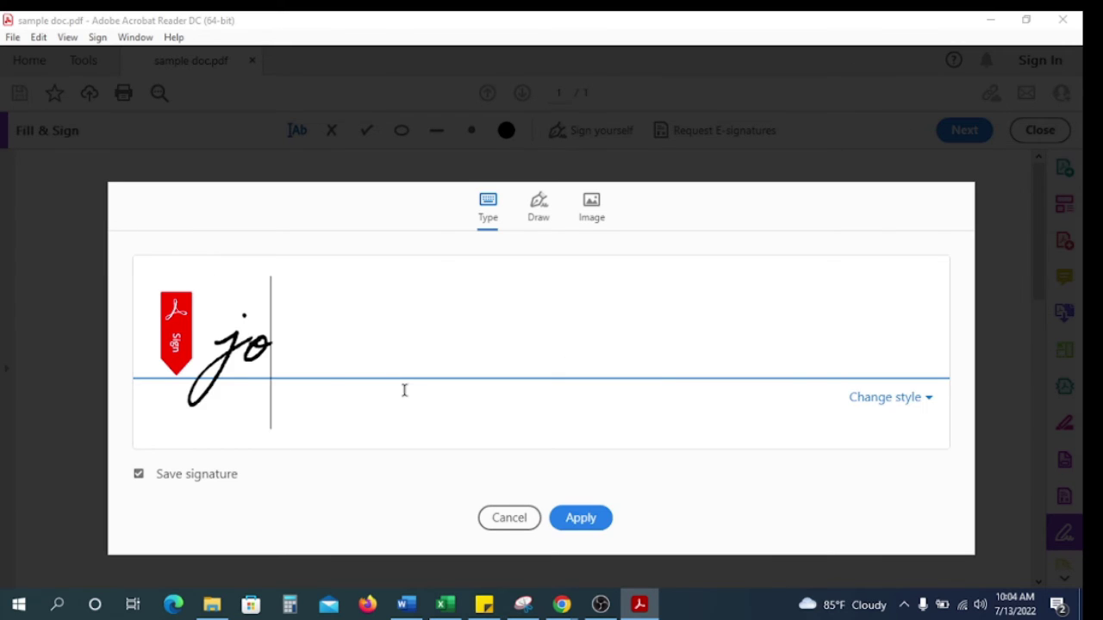
text(hn)
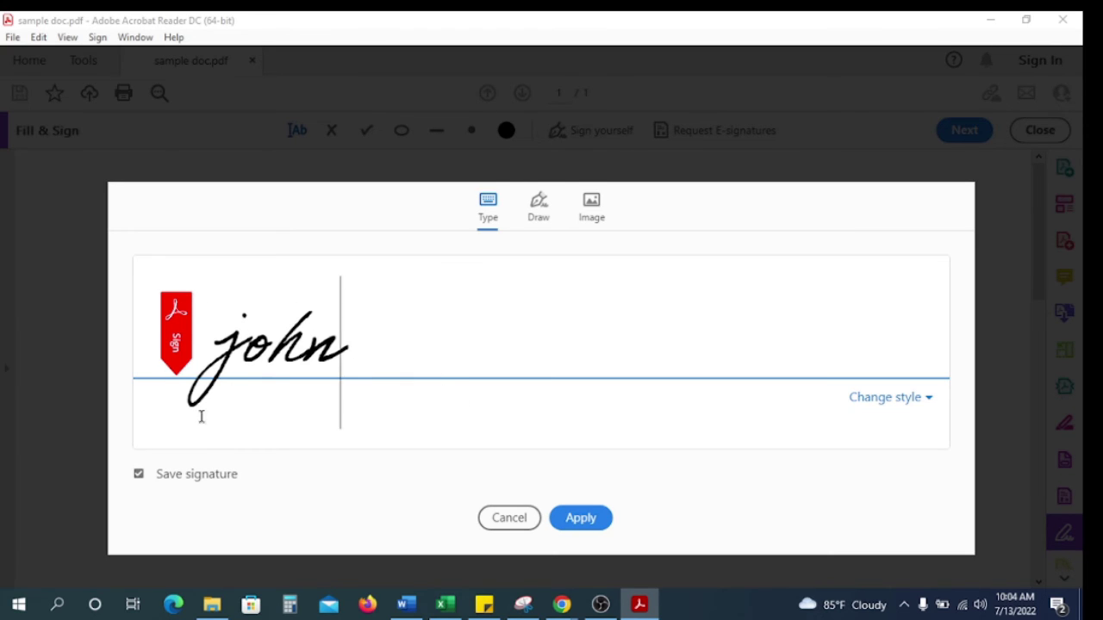
Step: Look at the Draw and Image ways of creating a signature, browsing to the Desktop folder without choosing an image
click(541, 216)
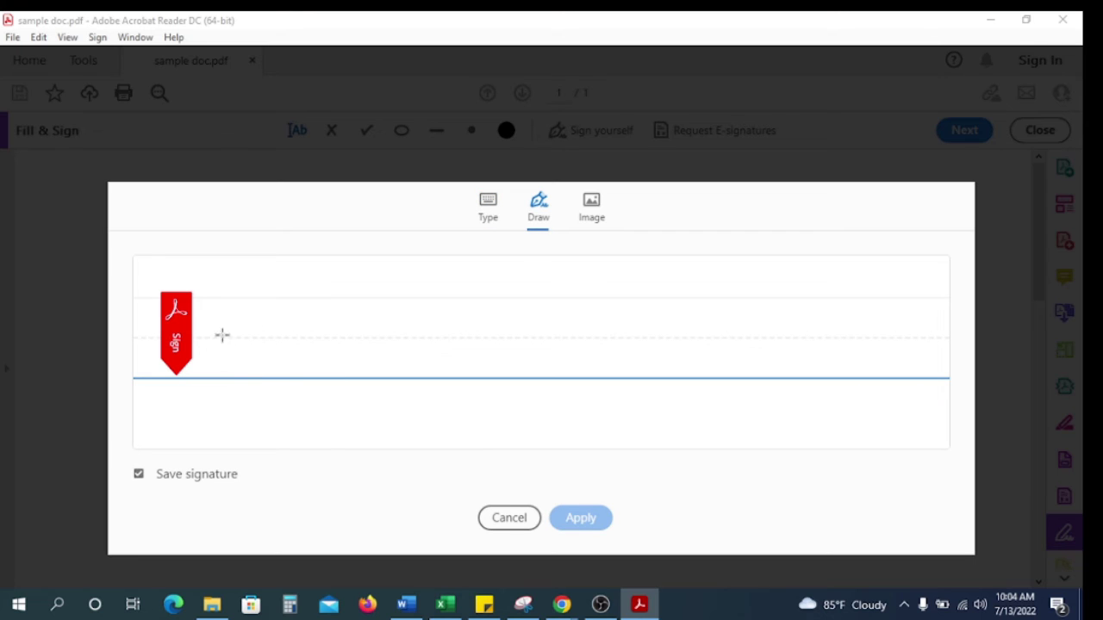
click(591, 211)
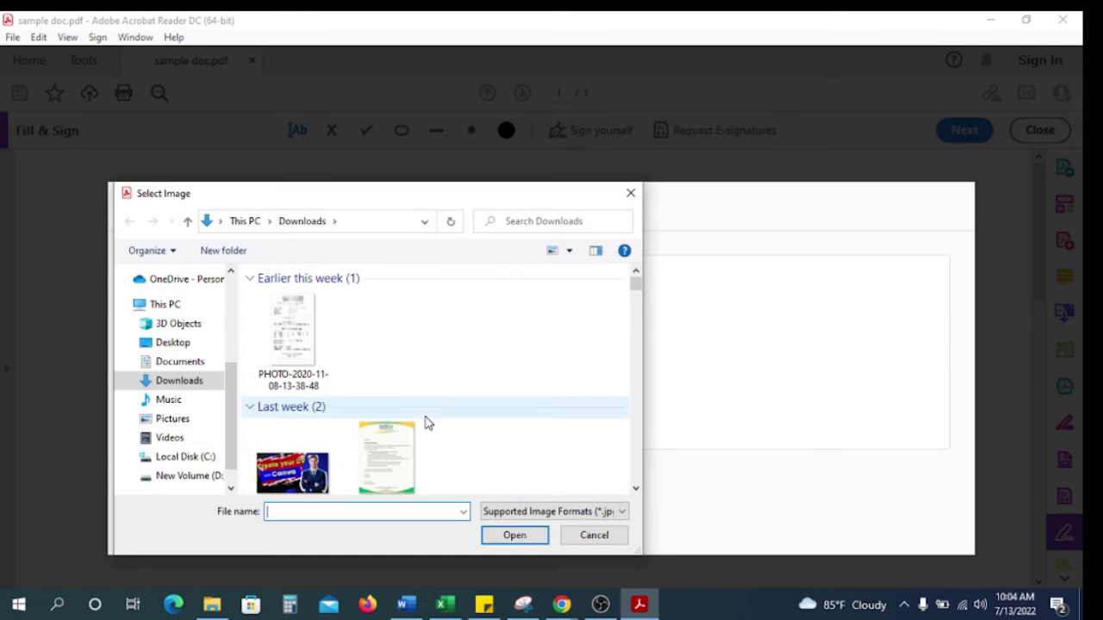
click(179, 325)
click(177, 343)
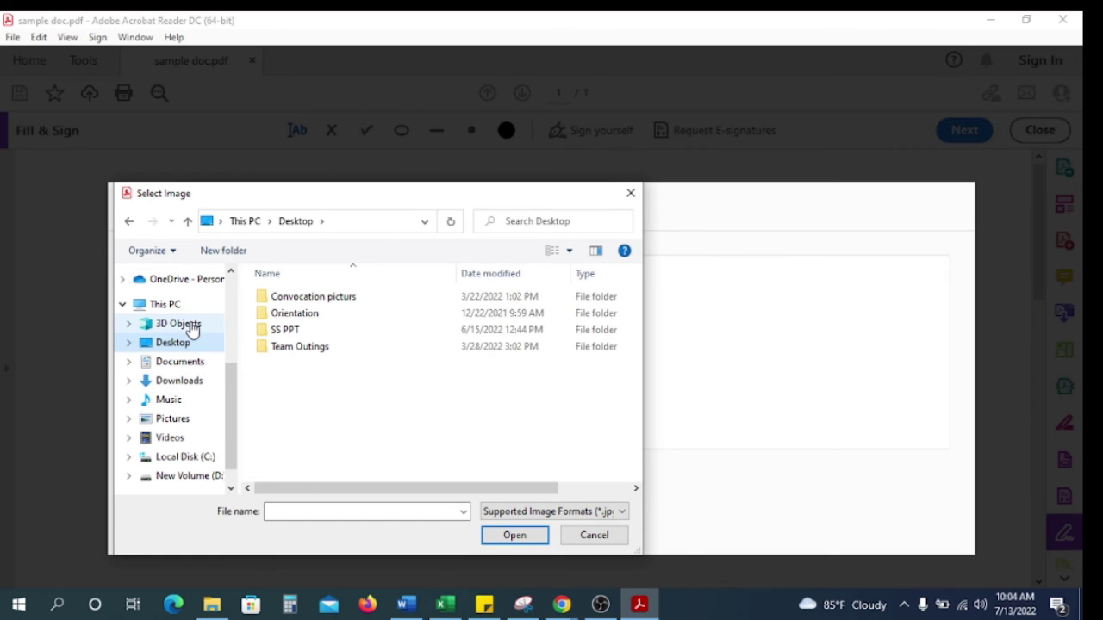
click(633, 194)
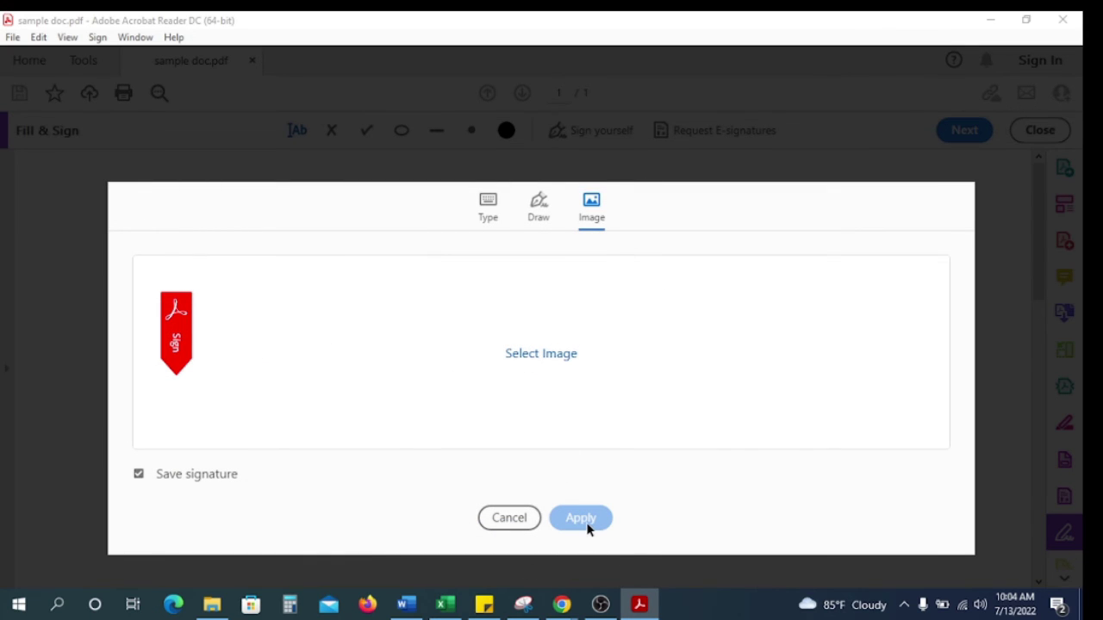
Step: Return to the typed signature, capitalize the first letter of the name and apply the signature with saving enabled
click(484, 211)
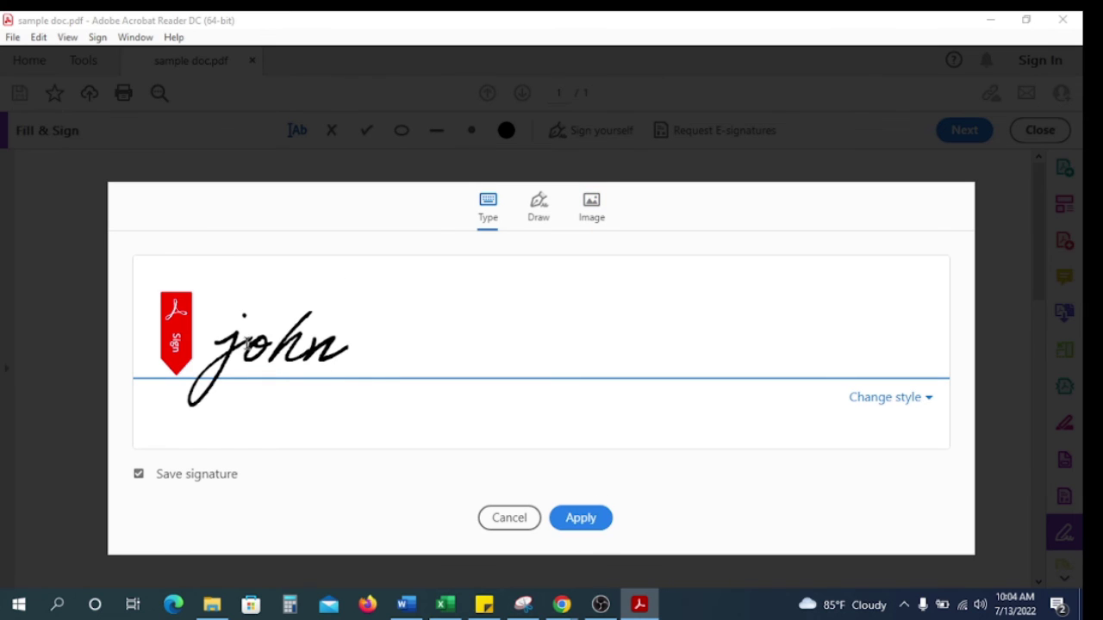
click(244, 338)
key(BackSpace)
text(J)
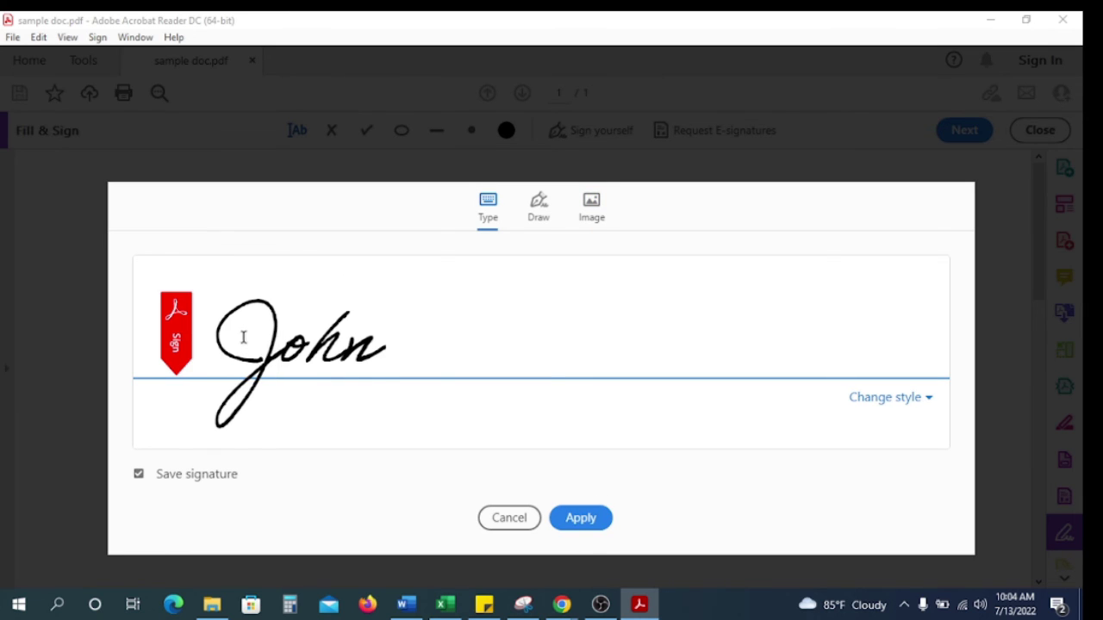
click(579, 518)
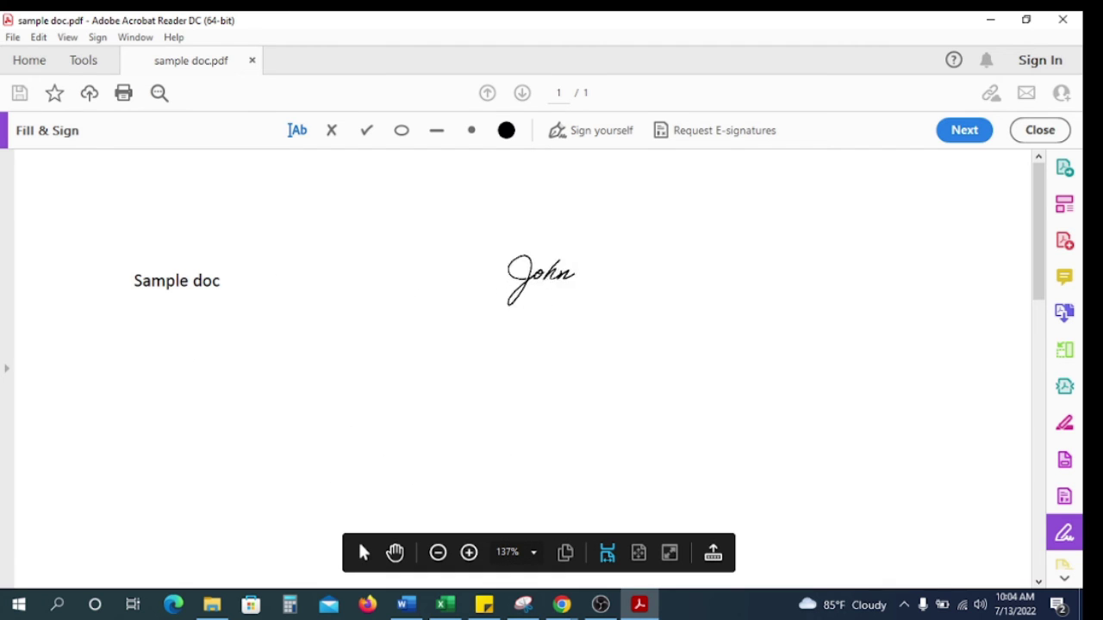
Step: Place the new signature in the upper-right corner of the page, above the level of the "Sample doc" text
scroll(907, 264, down, 3)
scroll(907, 263, up, 3)
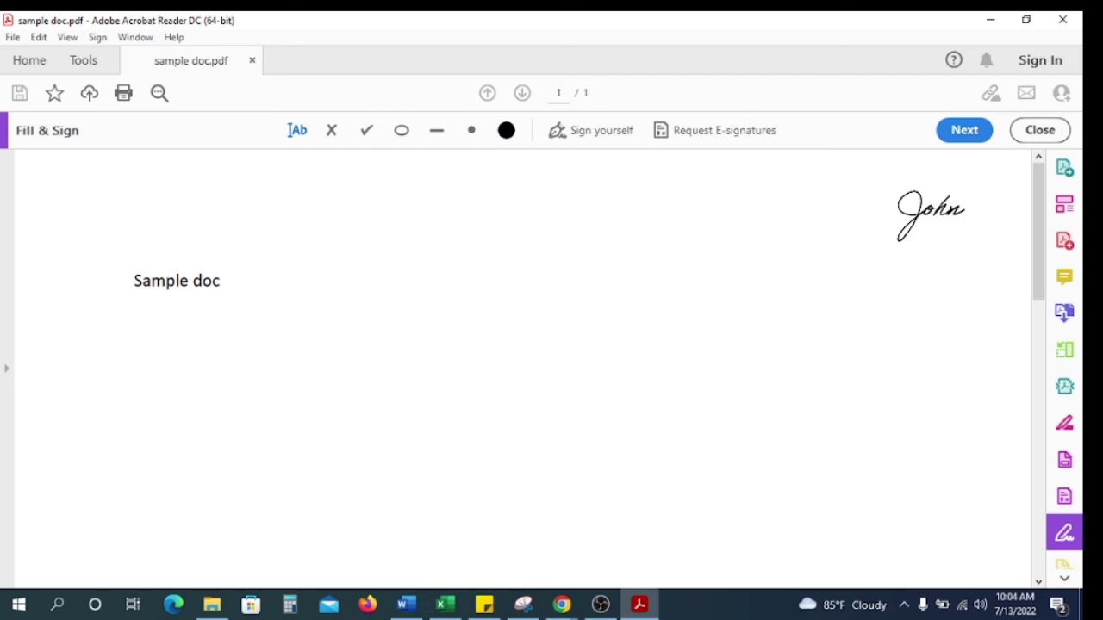
click(931, 216)
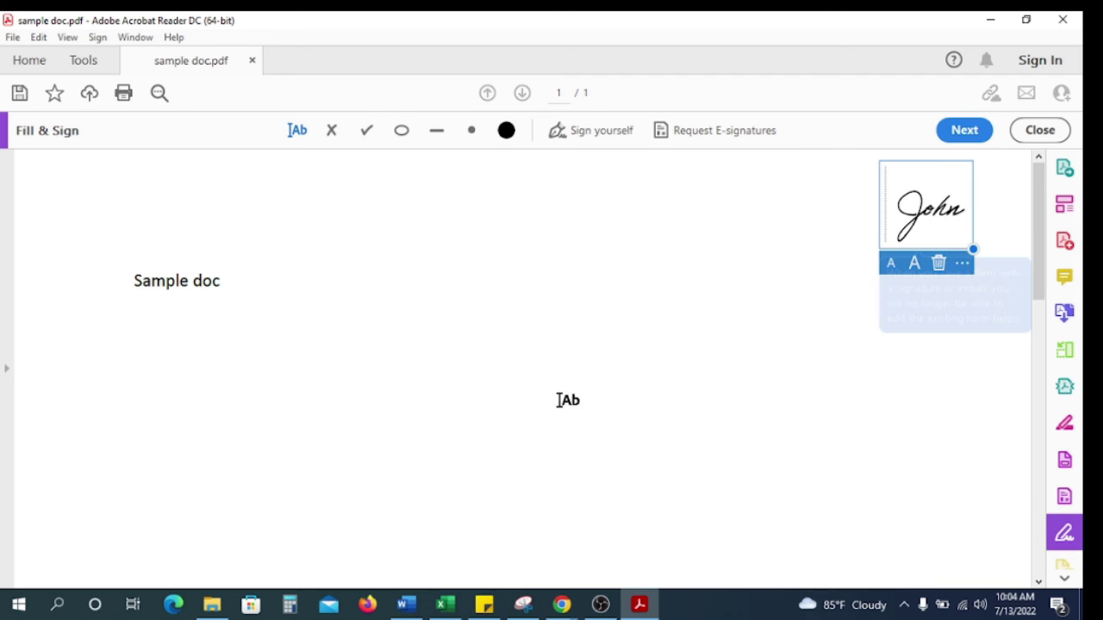
Step: Deselect the placed signature and check which save options are available for the signed PDF
click(750, 321)
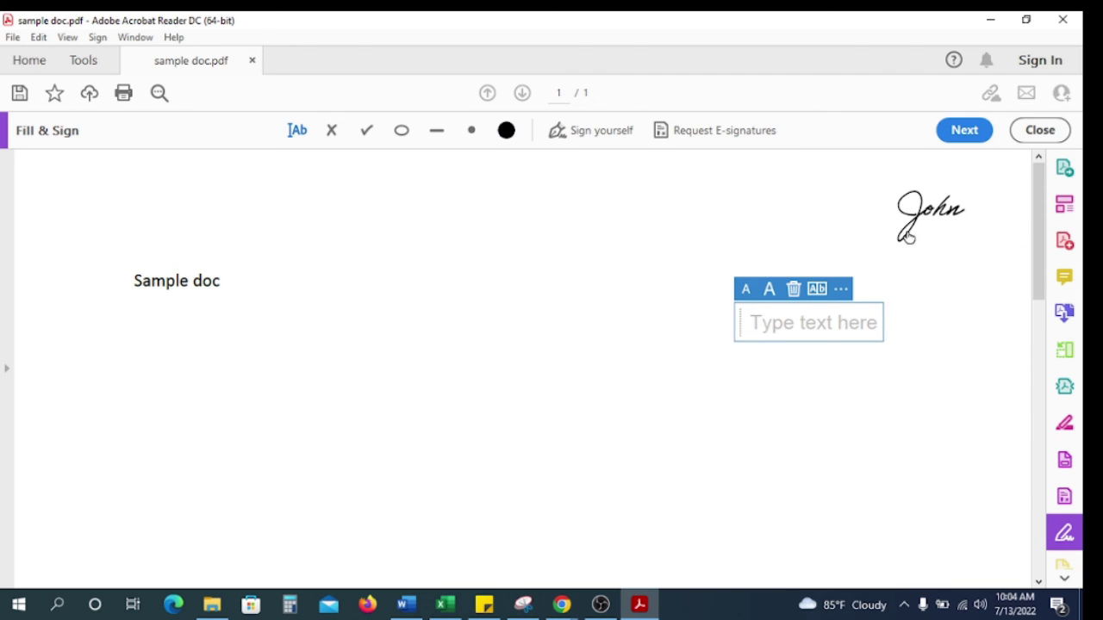
scroll(982, 261, down, 5)
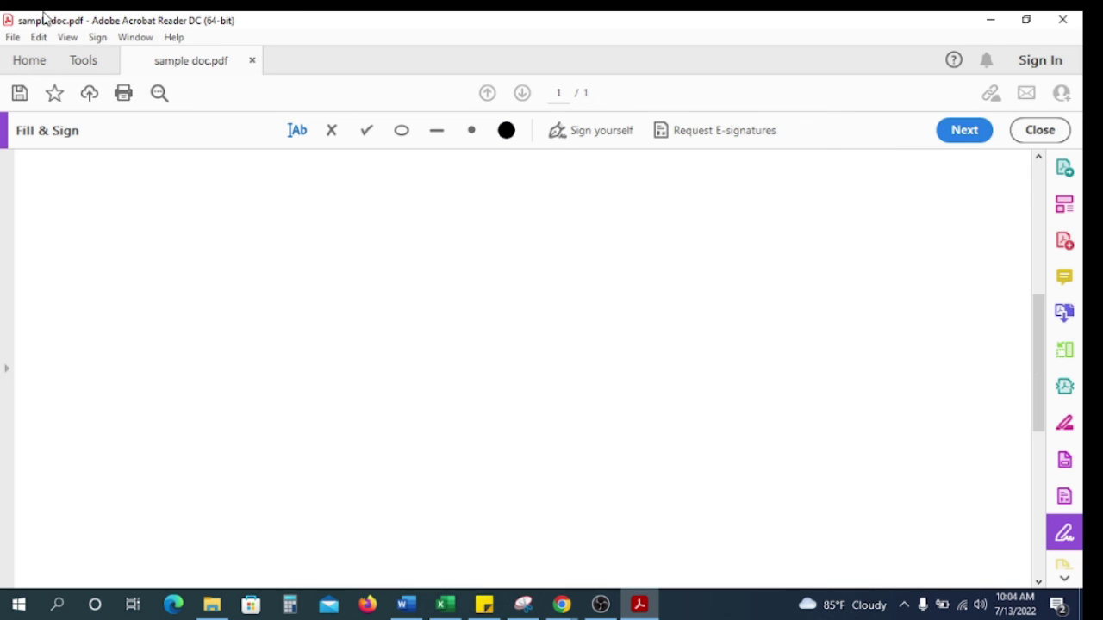
click(13, 38)
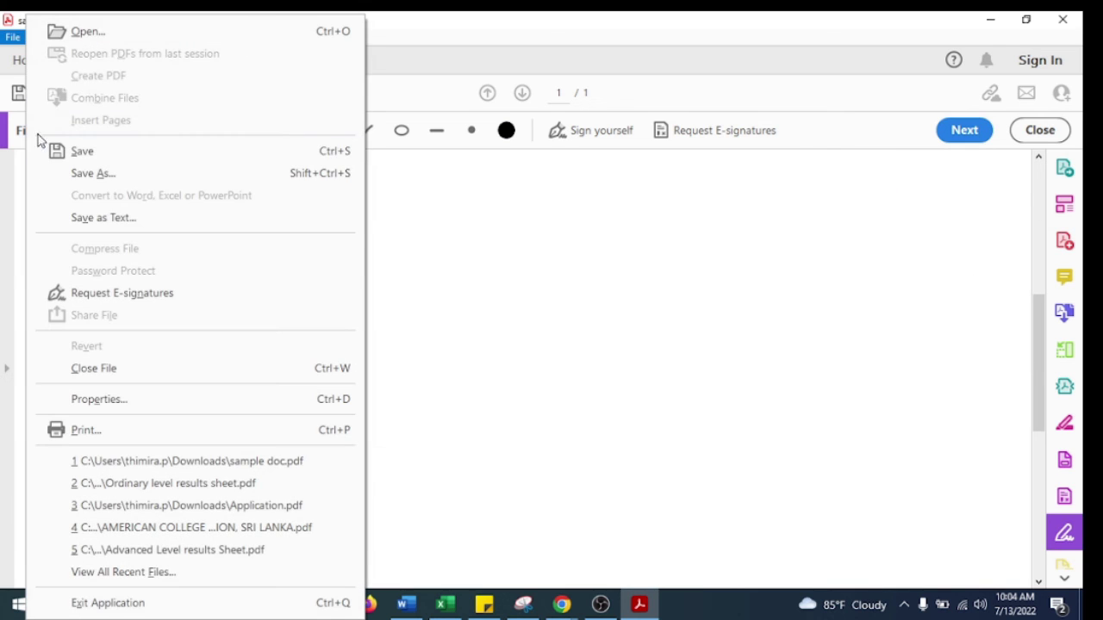
click(421, 229)
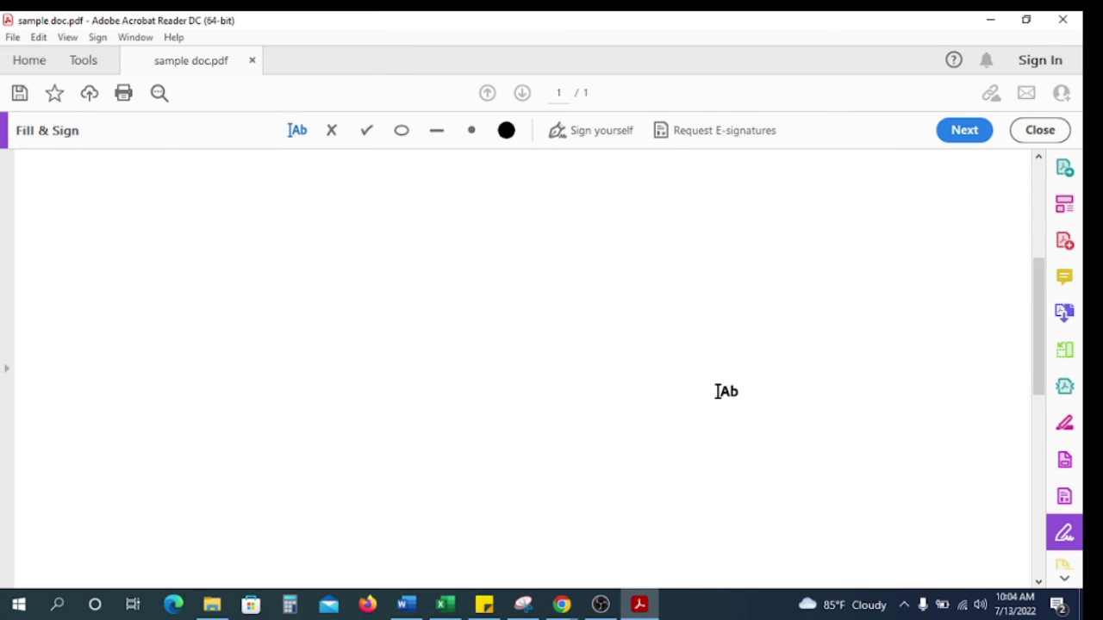